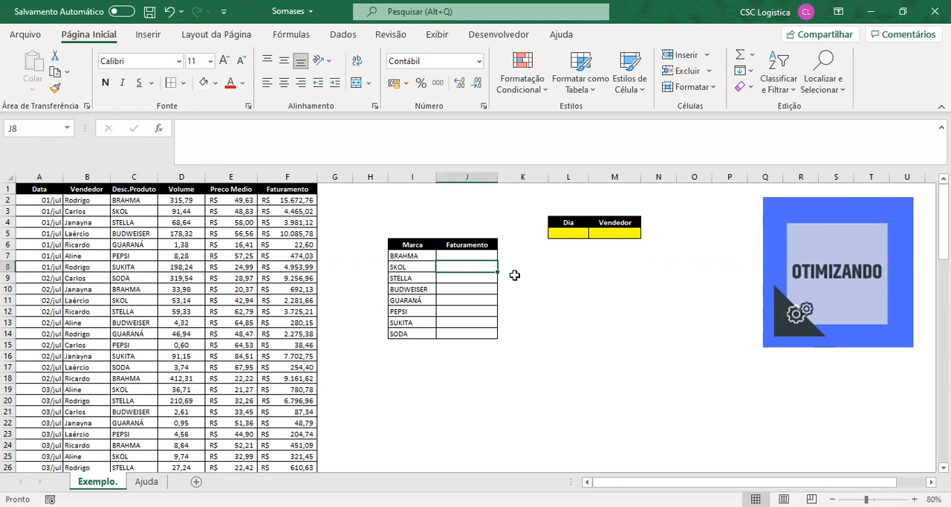
- Examine the sales data table, from the Data column through Faturamento, moving to its first header cell
key("Left")
key("Up")
key("Left")
key("Left")
key("Left")
key("Left")
key("Left")
key("Left")
key("Up")
key("Left")
key("Up")
key("Left")
key("Up")
key("Up")
key("Up")
key("Up")
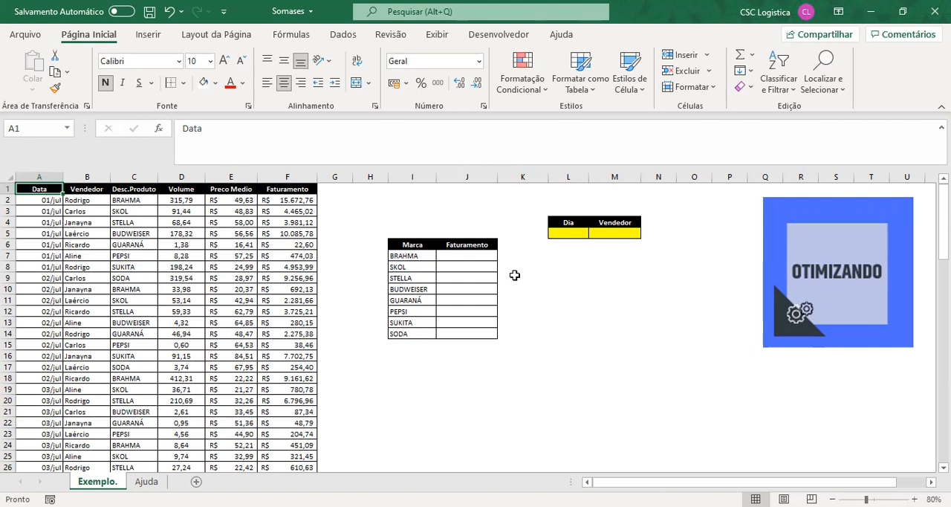
- Examine the Marca and Faturamento summary table and its list of brands from BRAHMA to SODA
left_click(451, 256)
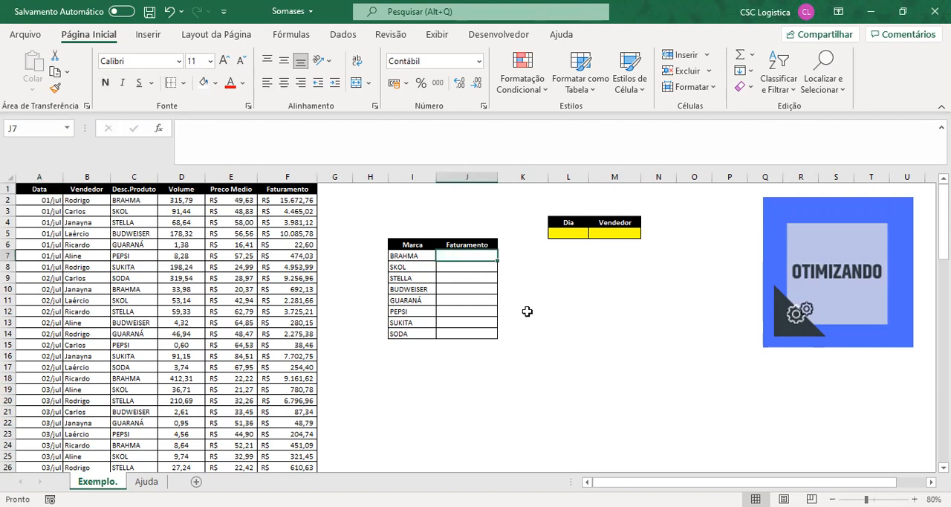
left_click_drag(416, 245, 463, 335)
left_click(421, 256)
left_click_drag(413, 245, 416, 334)
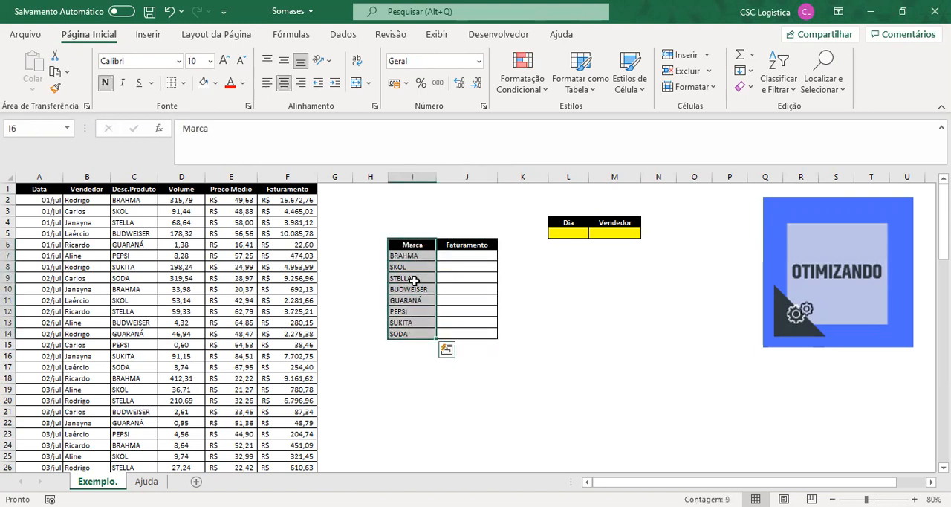
left_click(417, 255)
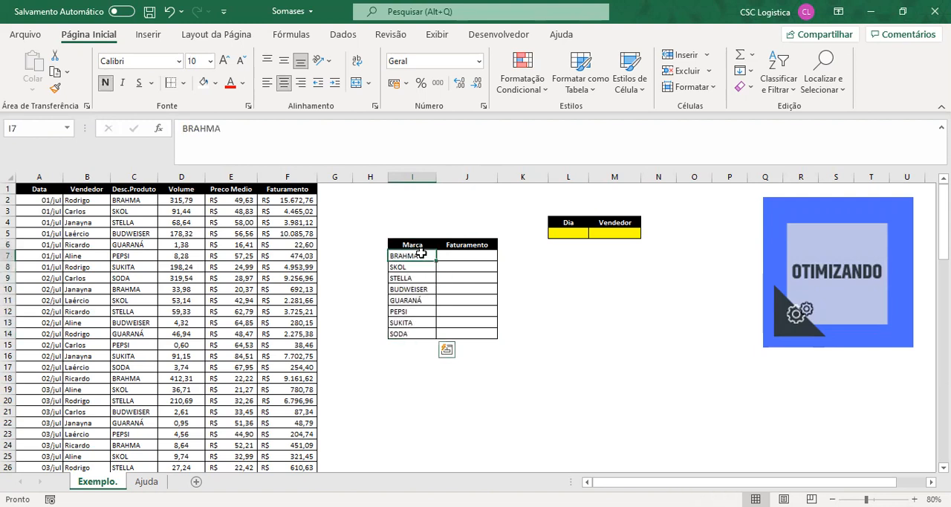
left_click_drag(410, 245, 410, 334)
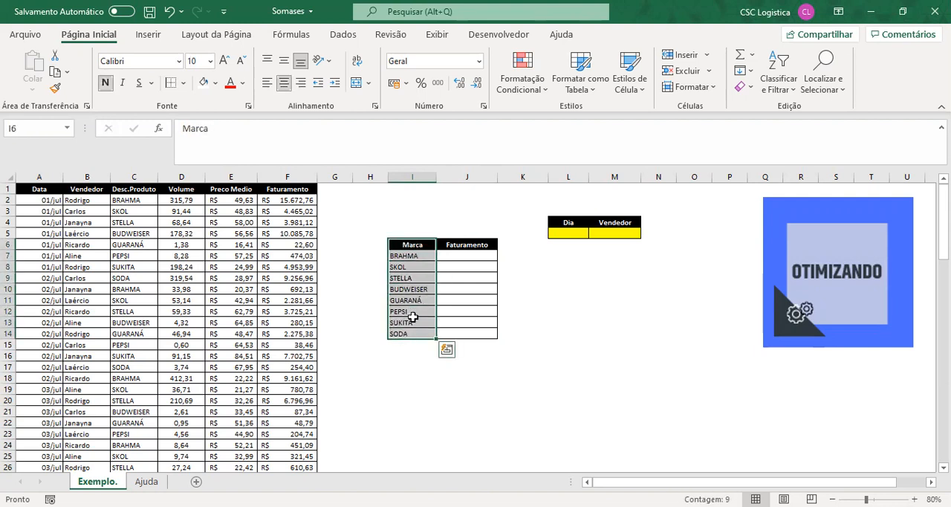
left_click(399, 255)
left_click_drag(399, 255, 416, 334)
- Start a SOMASES formula in J7, BRAHMA's Faturamento cell, with the absolute column $F:$F as the sum range
left_click(474, 267)
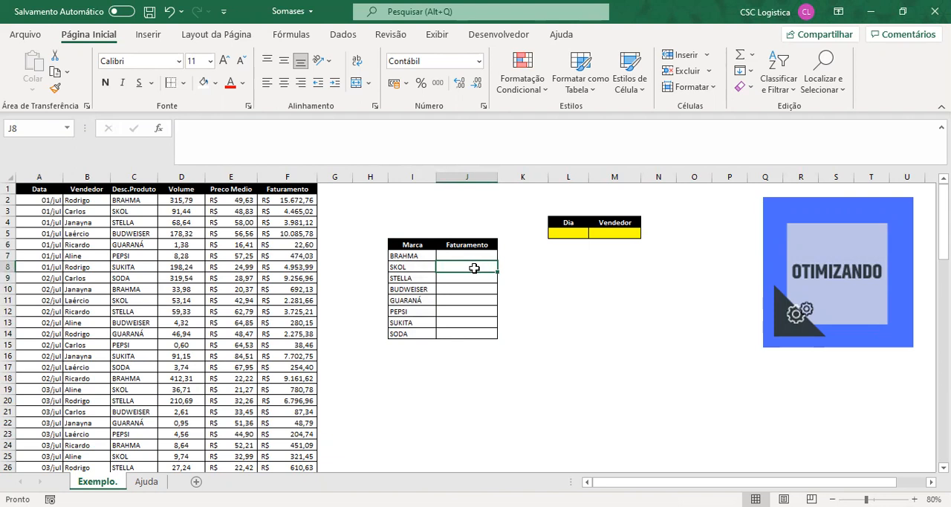
key("Up")
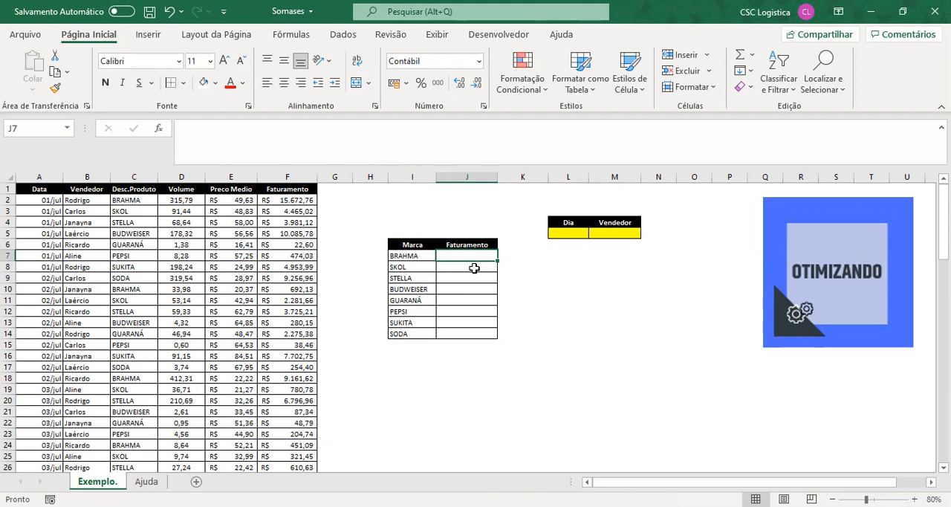
type("=")
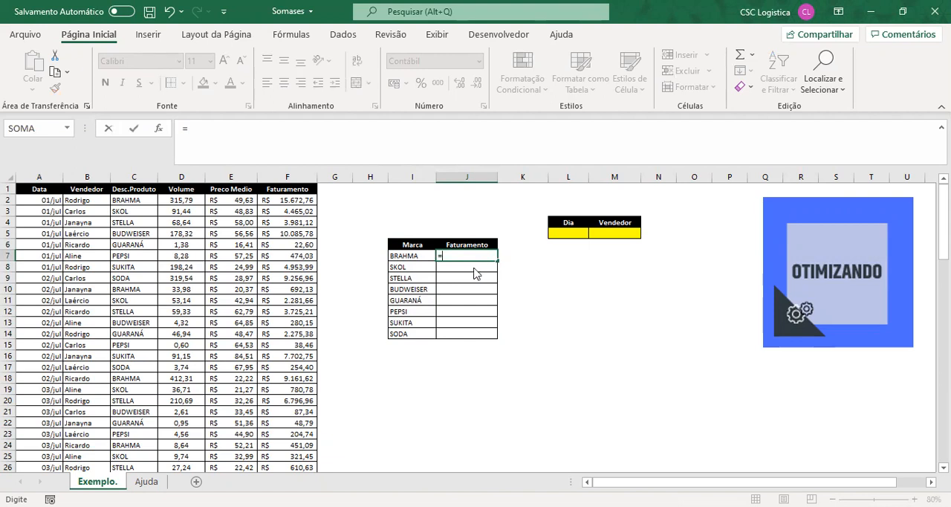
type("somases(")
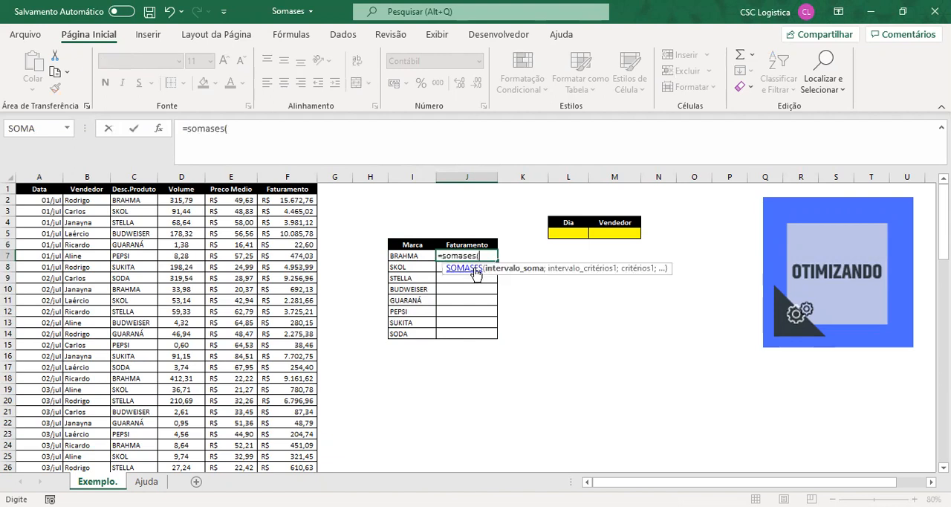
left_click(285, 175)
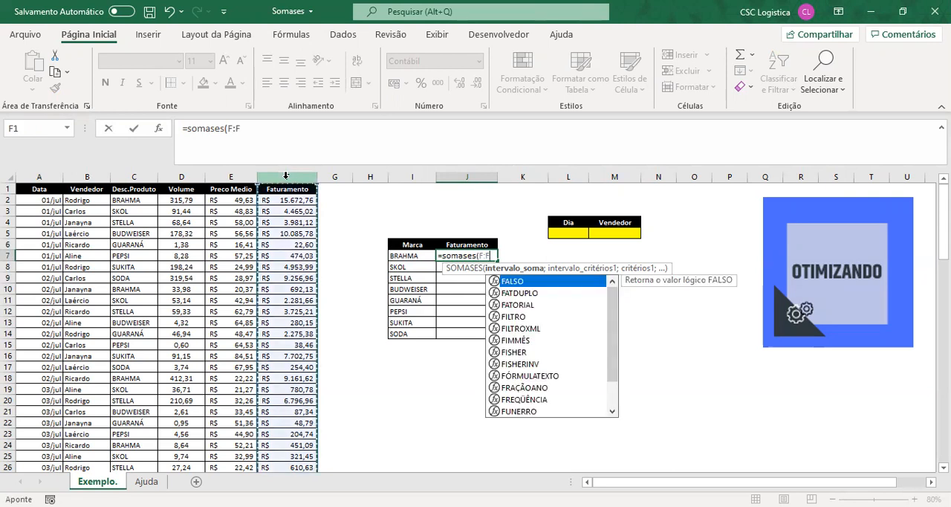
key("F4")
type(";")
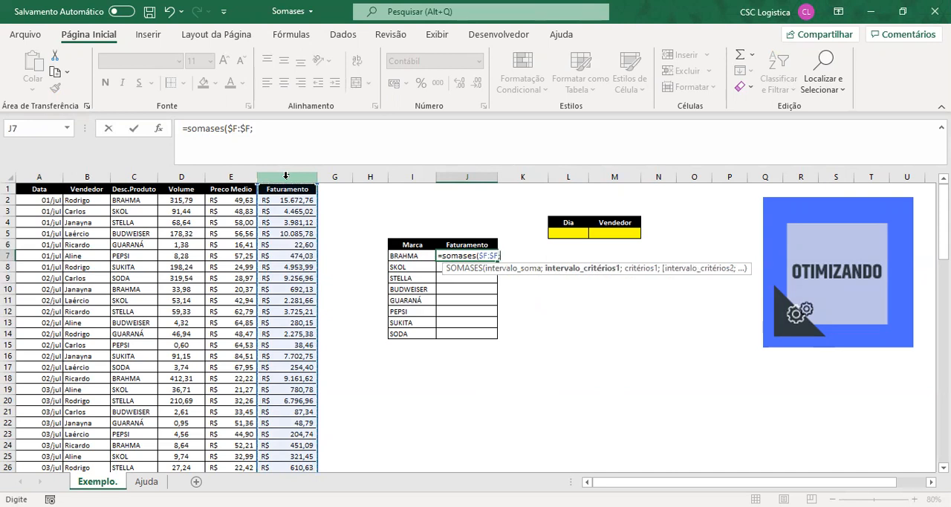
- Complete the SOMASES formula with criteria range $C:$C and brand cell I7 as the criterion
left_click(136, 176)
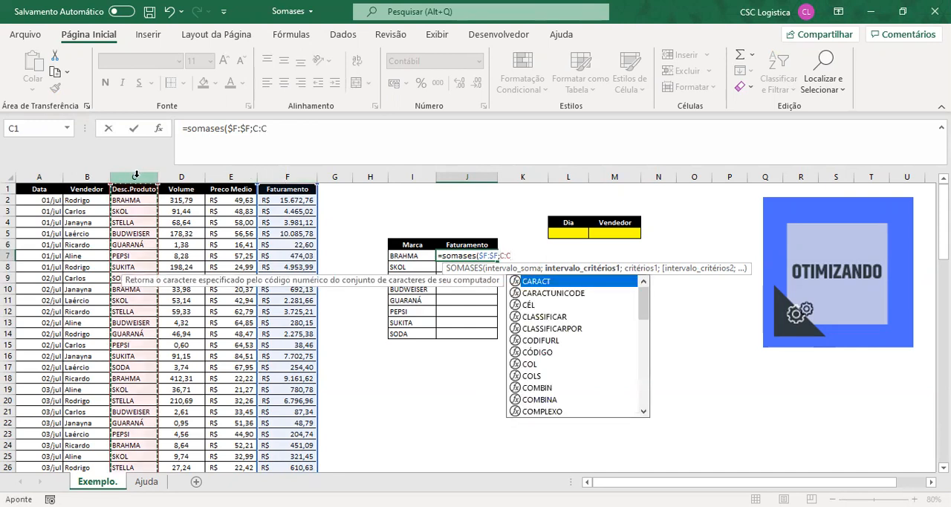
key("F4")
type(";")
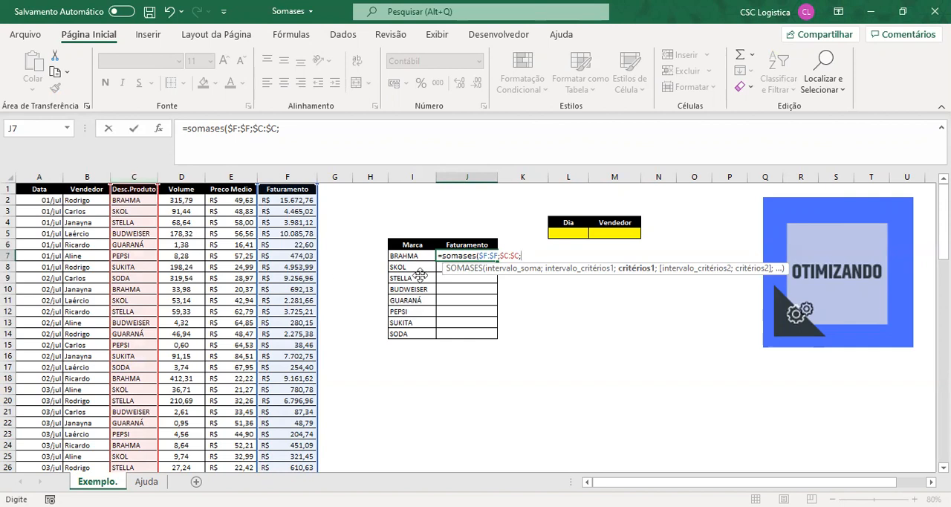
left_click(407, 256)
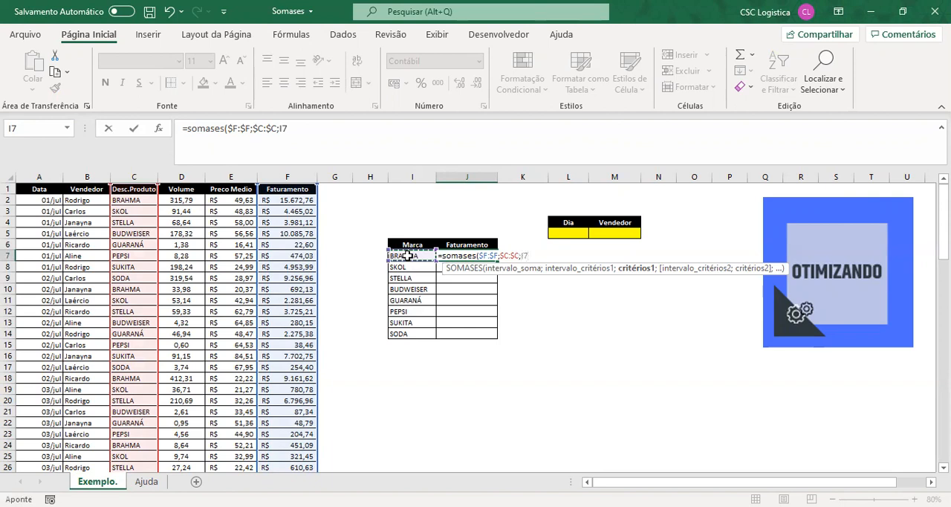
type(")")
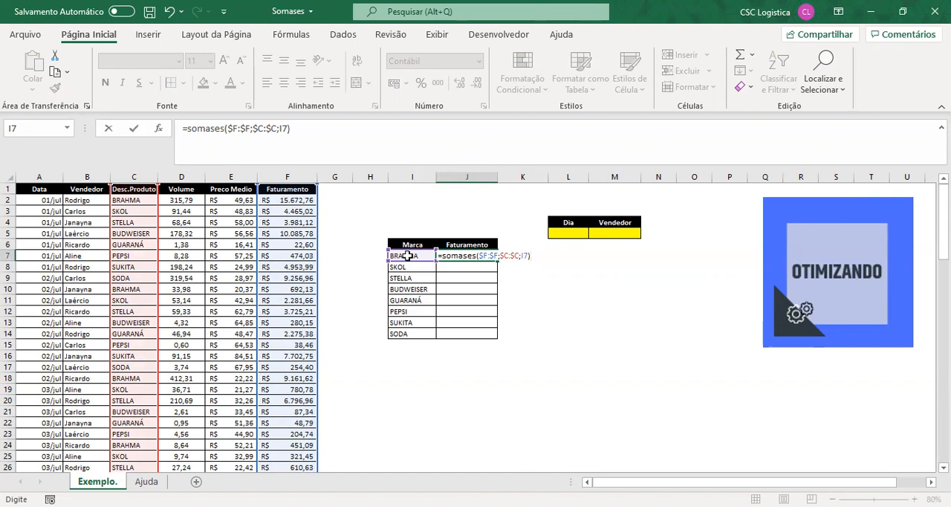
key("Return")
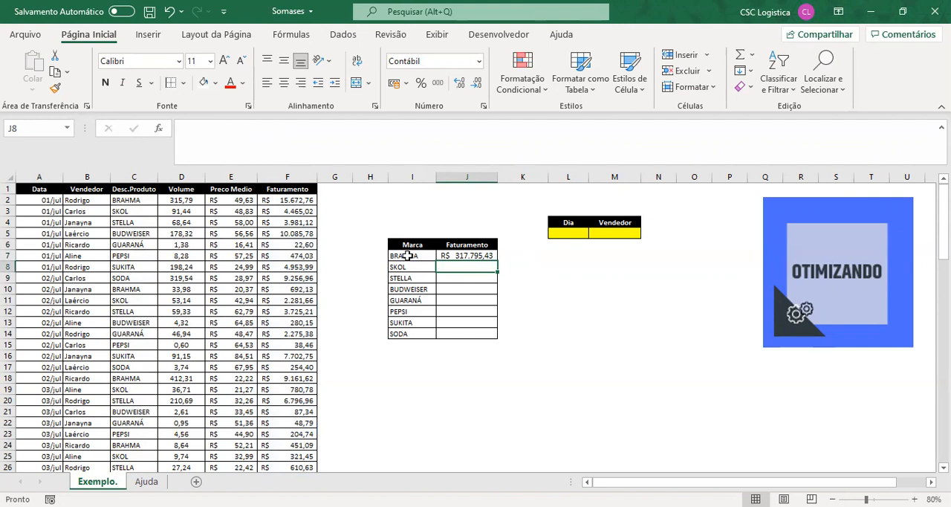
- Copy BRAHMA's SOMASES formula from J7 down to J14 for all brands in the summary table
key("Up")
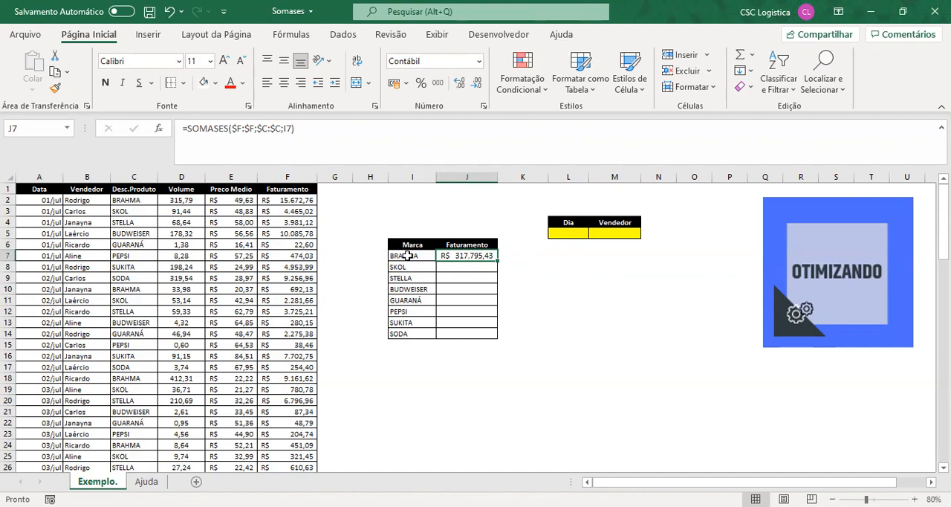
key("ctrl+c")
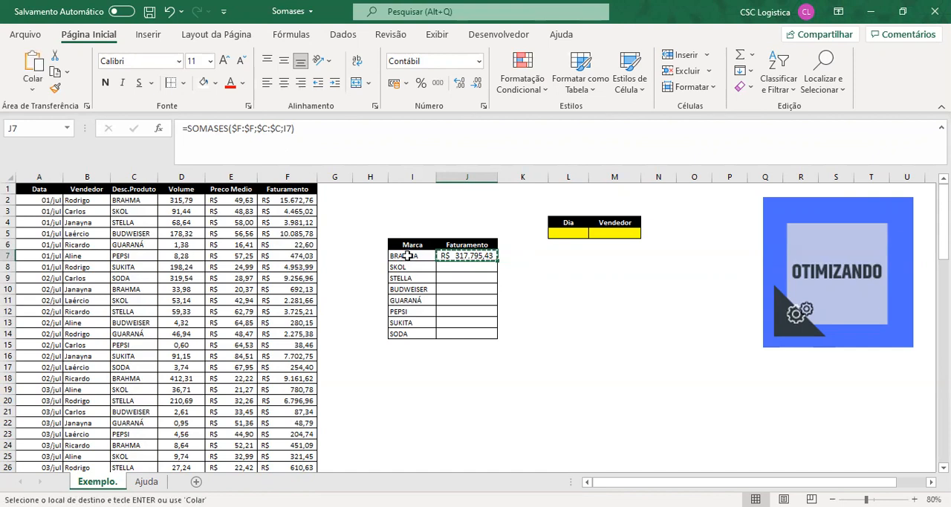
key("shift+Down")
key("shift+Down")
key("shift+Down")
key("shift+Down")
key("shift+Down")
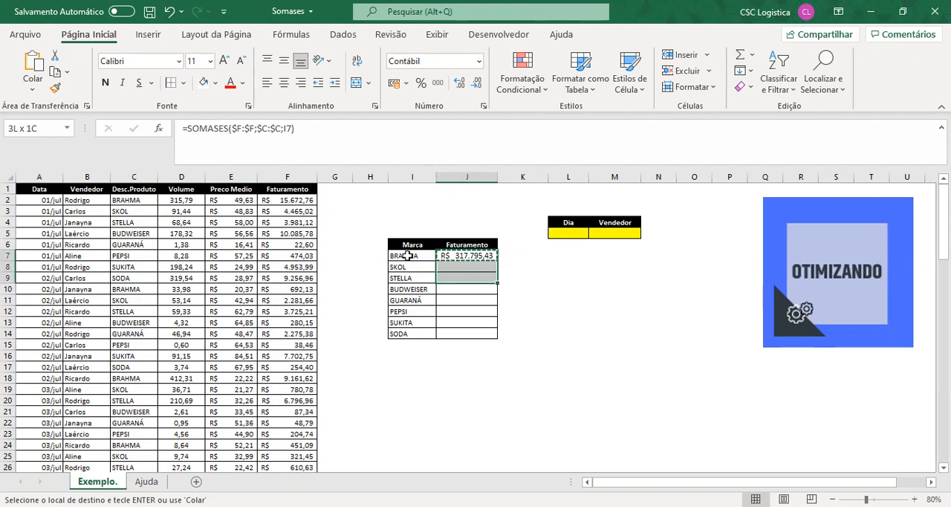
key("shift+Down")
key("shift+Down")
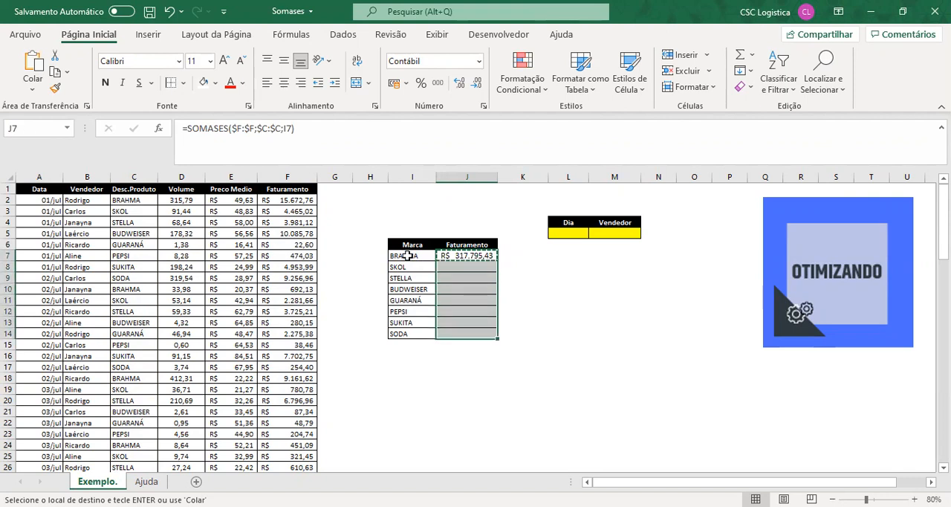
key("ctrl+v")
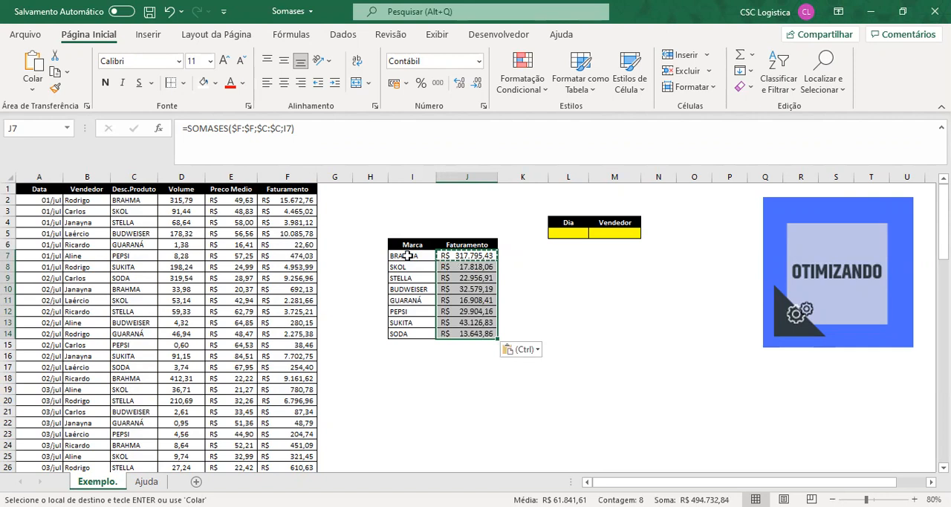
left_click(463, 256)
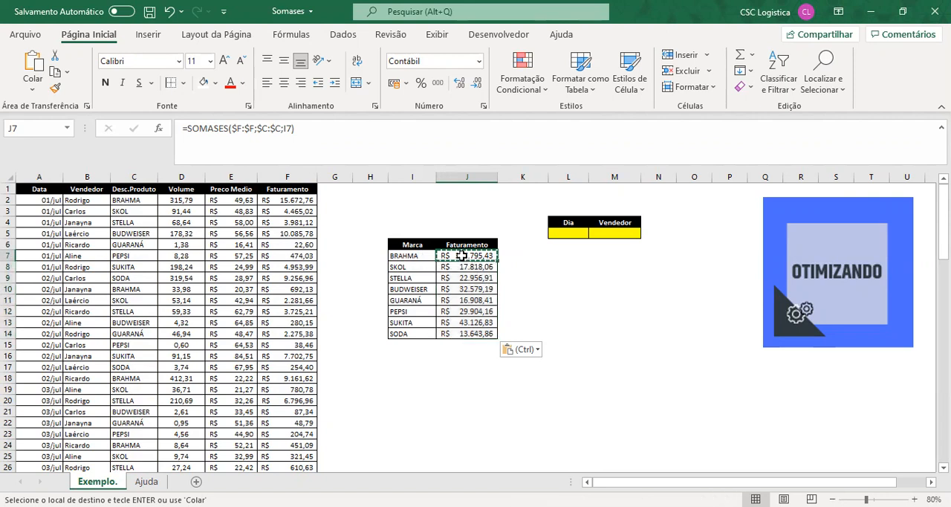
left_click(519, 276)
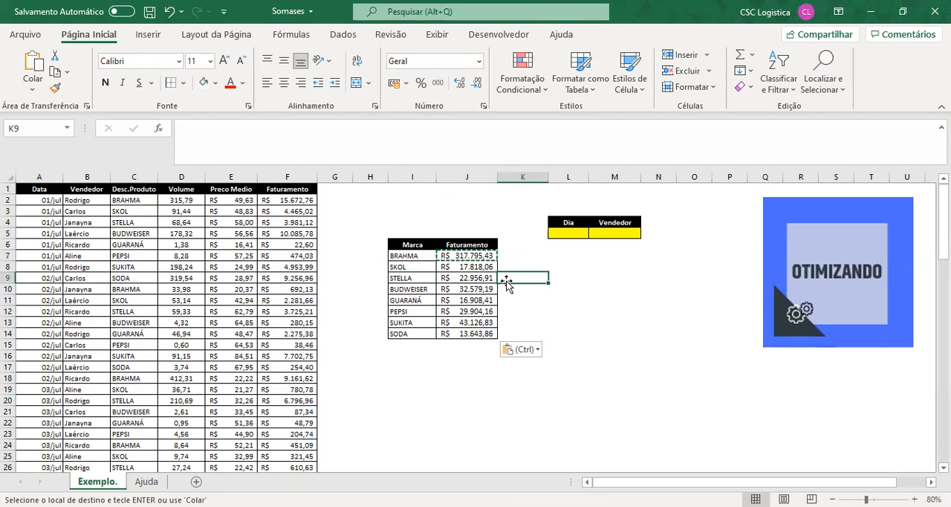
- Extend the SOMASES formula in J7 with second criteria range $A:$A and the Dia cell $L$5 as its criterion
left_click_drag(568, 222, 605, 233)
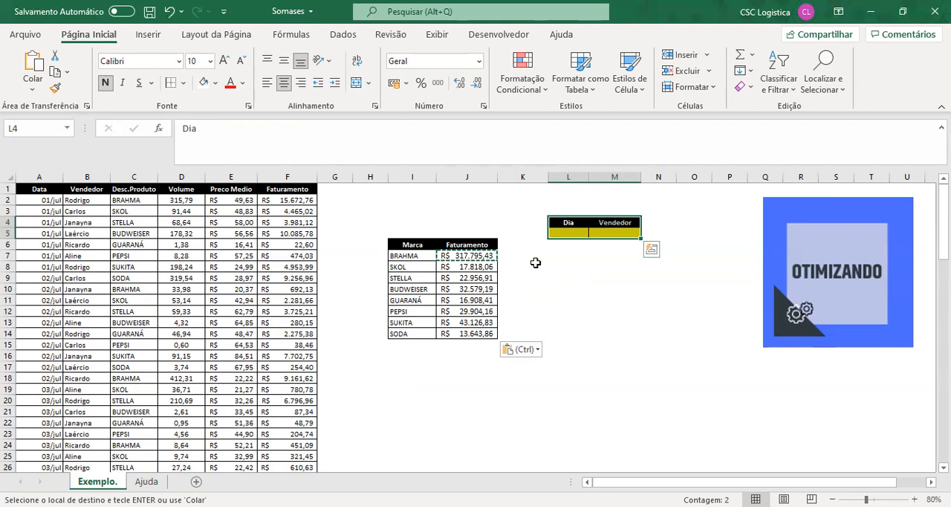
left_click(561, 233)
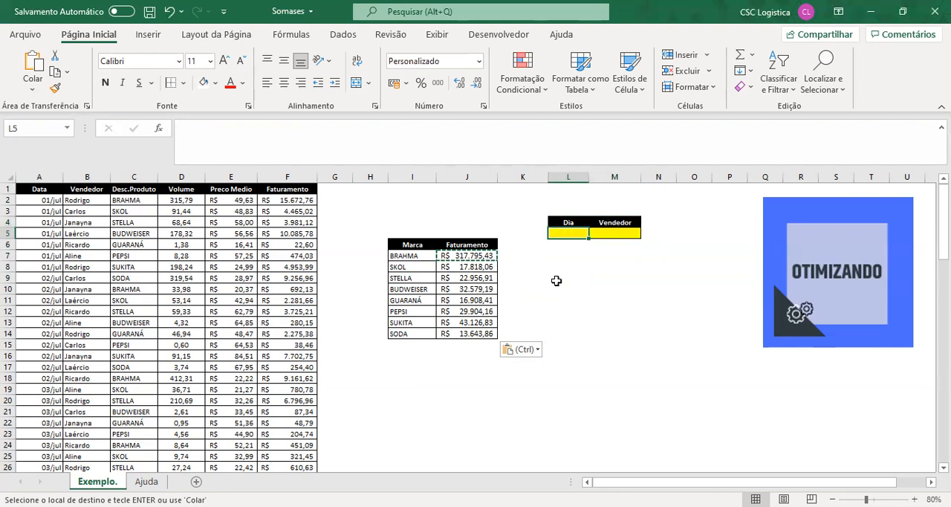
left_click(460, 254)
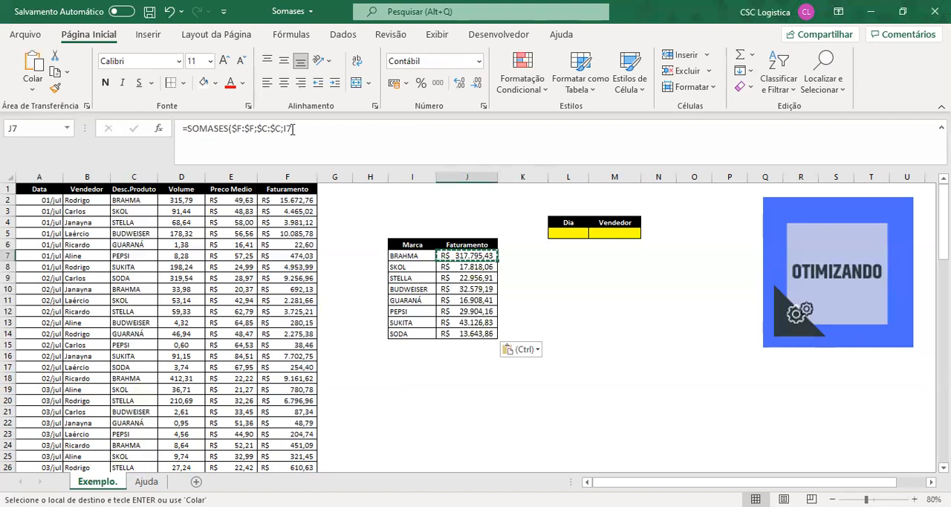
left_click(347, 131)
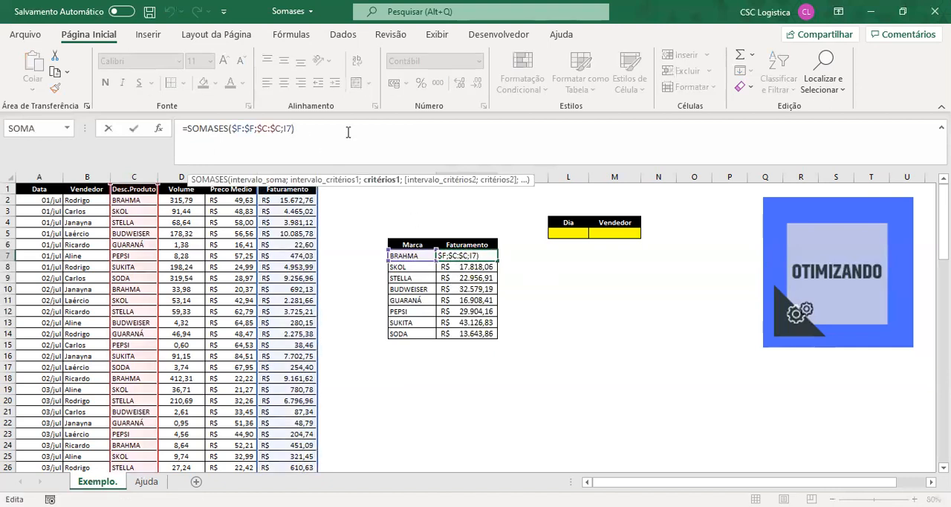
type(";")
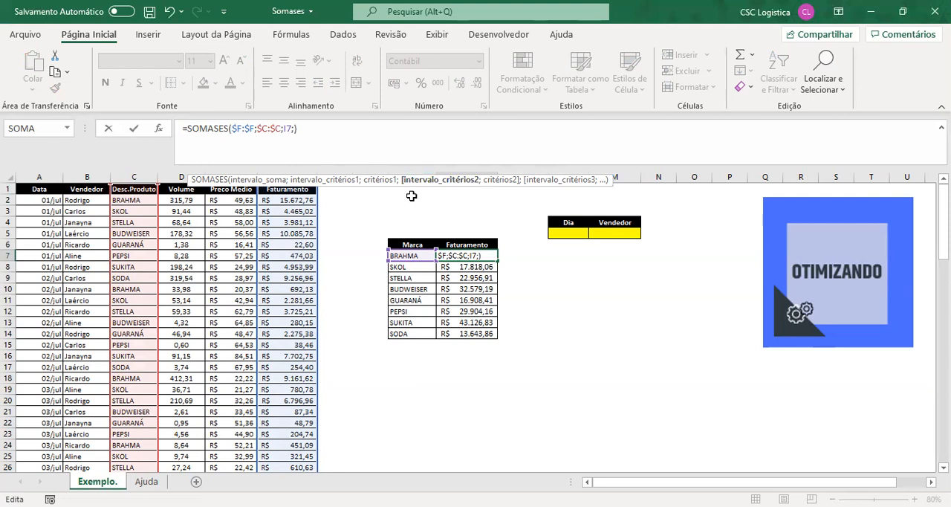
left_click(39, 176)
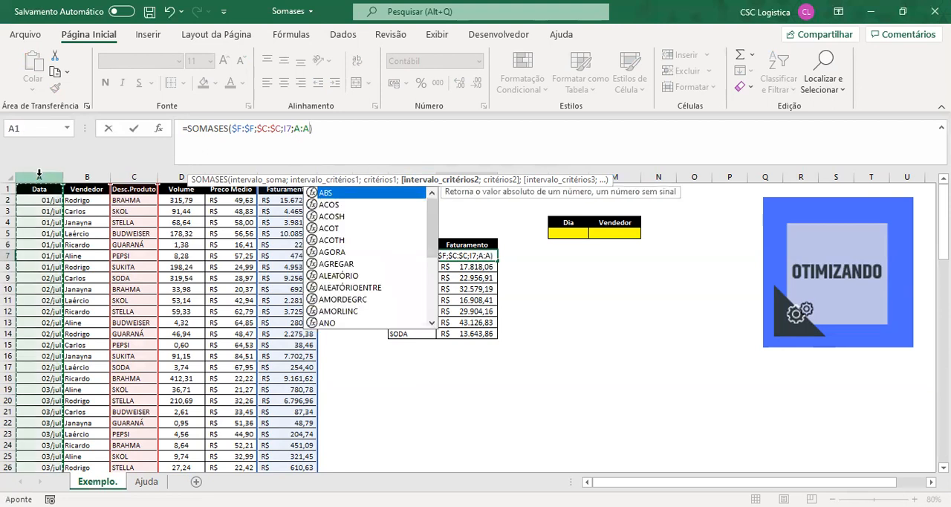
key("F4")
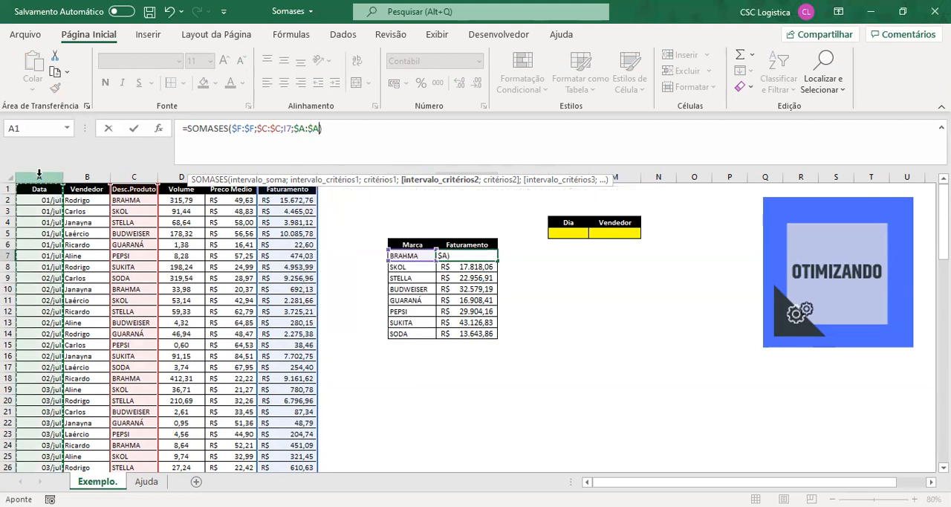
type(";")
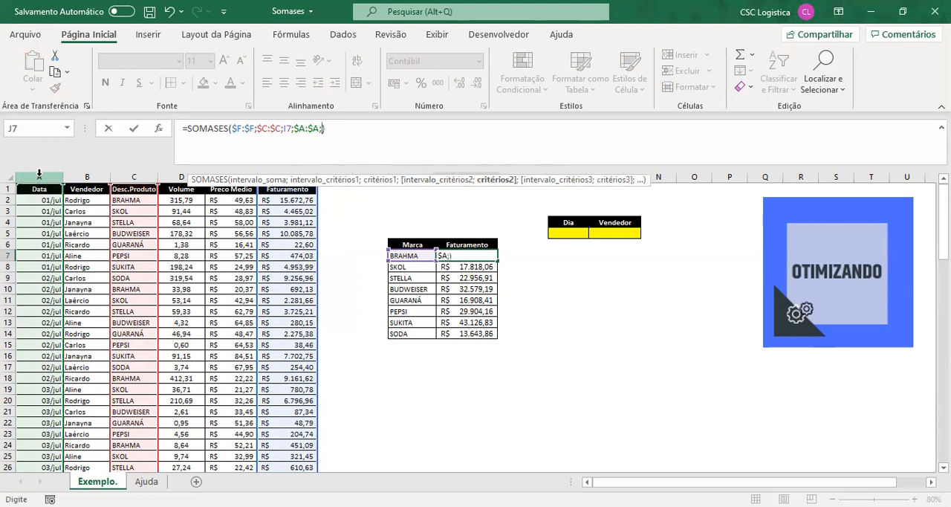
left_click(565, 234)
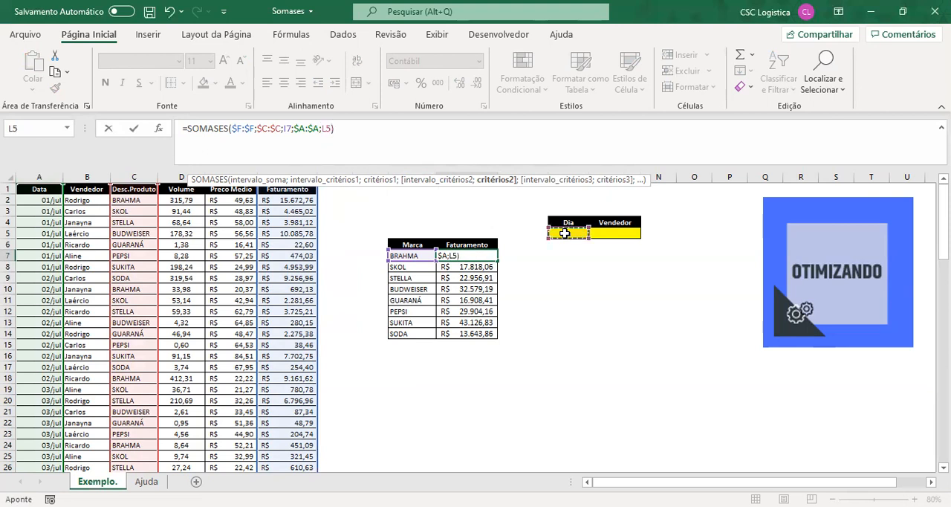
key("F4")
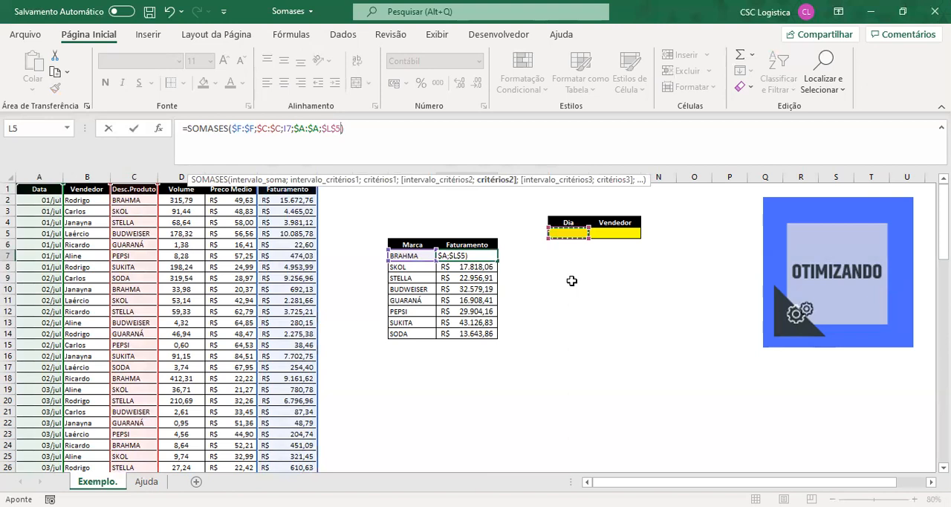
key("Return")
left_click(474, 255)
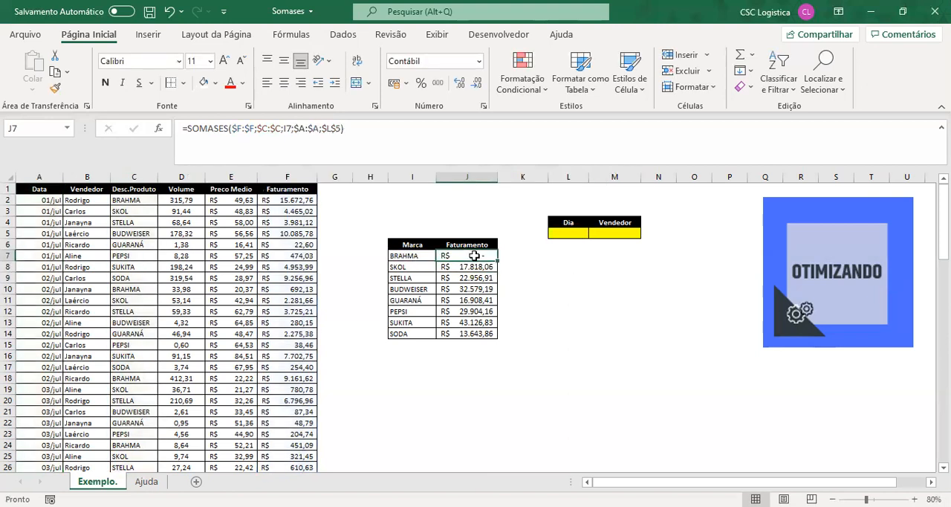
- Enter 01/07 in the Dia cell L5
left_click(571, 232)
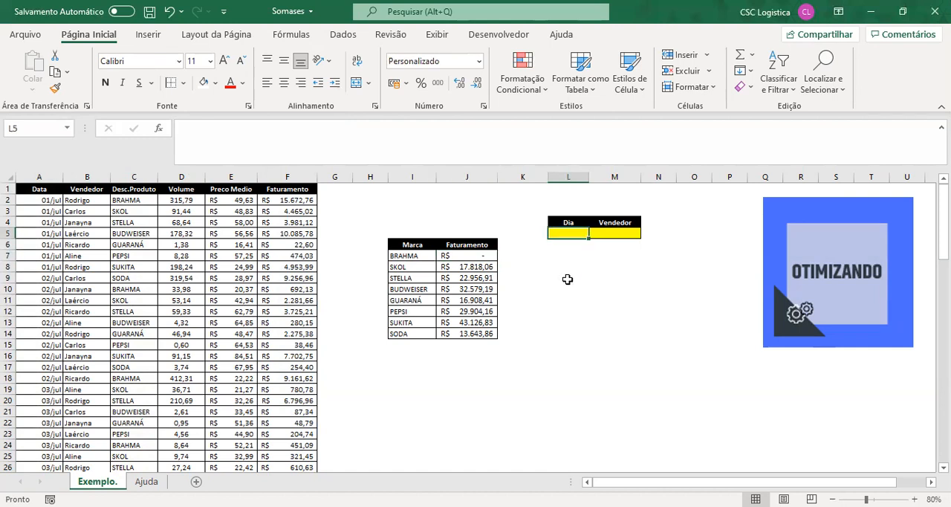
type("01")
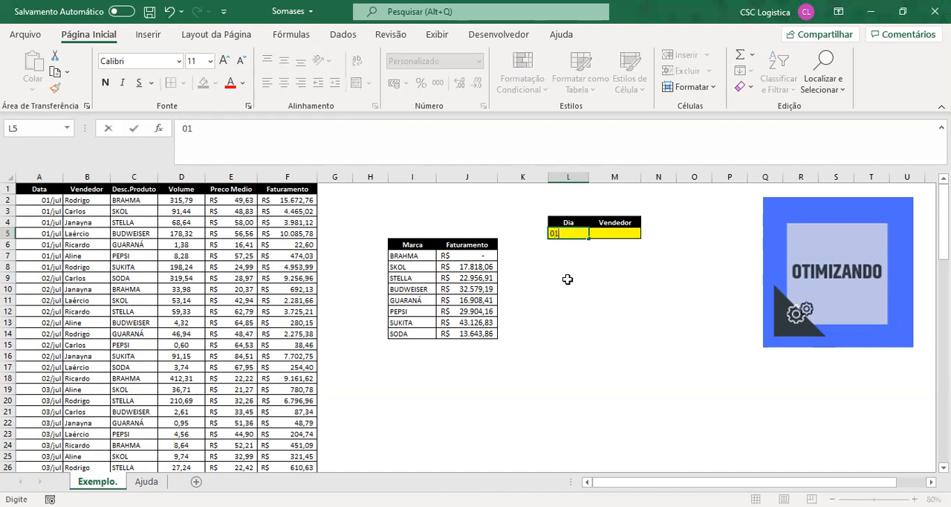
type("/07")
key("Return")
- Fill the two-criteria SOMASES formula from J7 down to J14 and inspect SODA's Faturamento cell
left_click(477, 256)
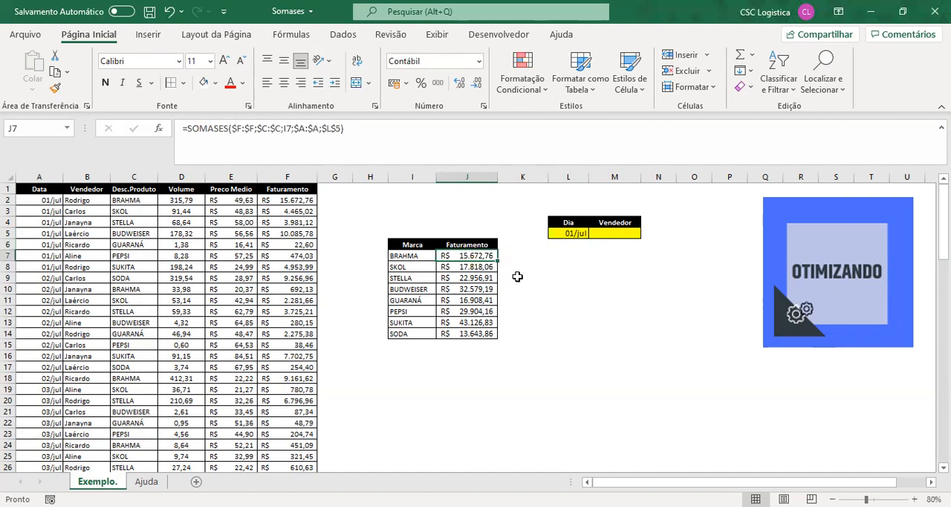
left_click_drag(497, 260, 489, 334)
left_click(520, 286)
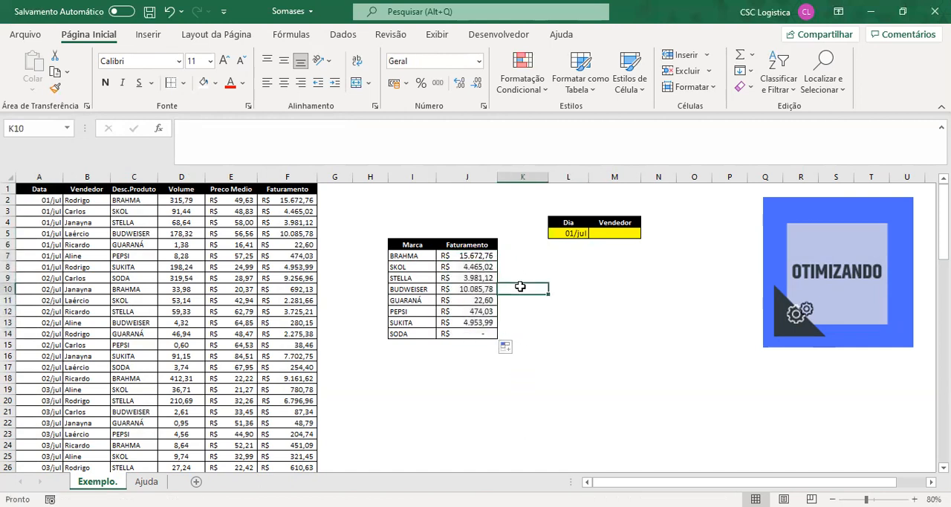
left_click(465, 333)
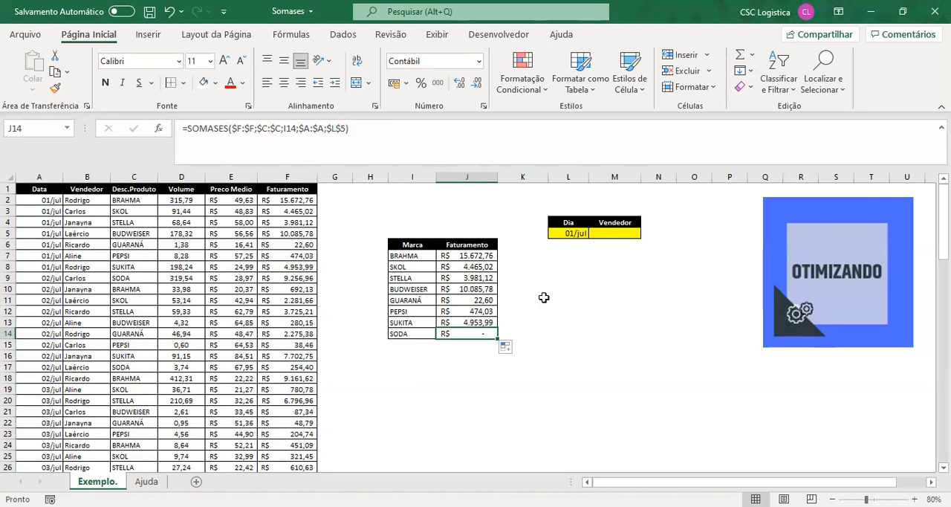
- Extend BRAHMA's SOMASES formula in J7 with third criteria range $B:$B and the Vendedor cell $M$5 as its criterion
left_click(489, 257)
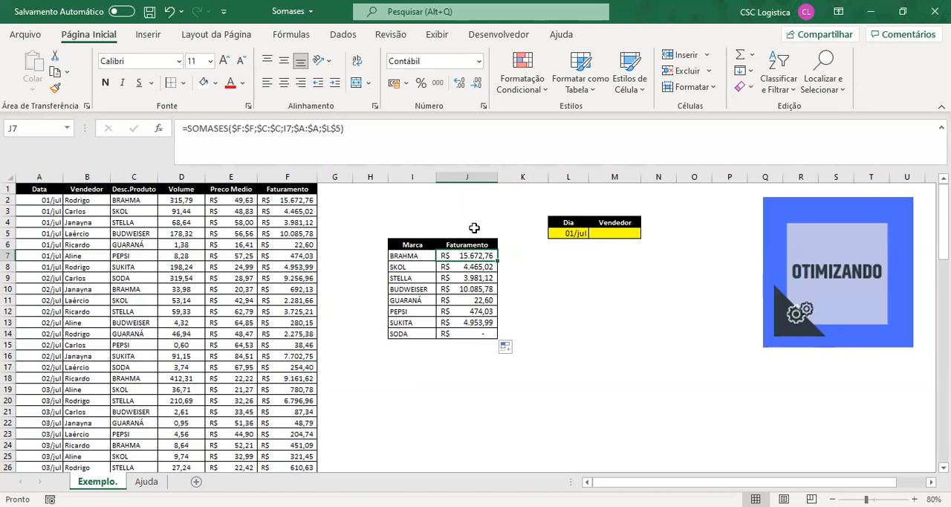
left_click(341, 128)
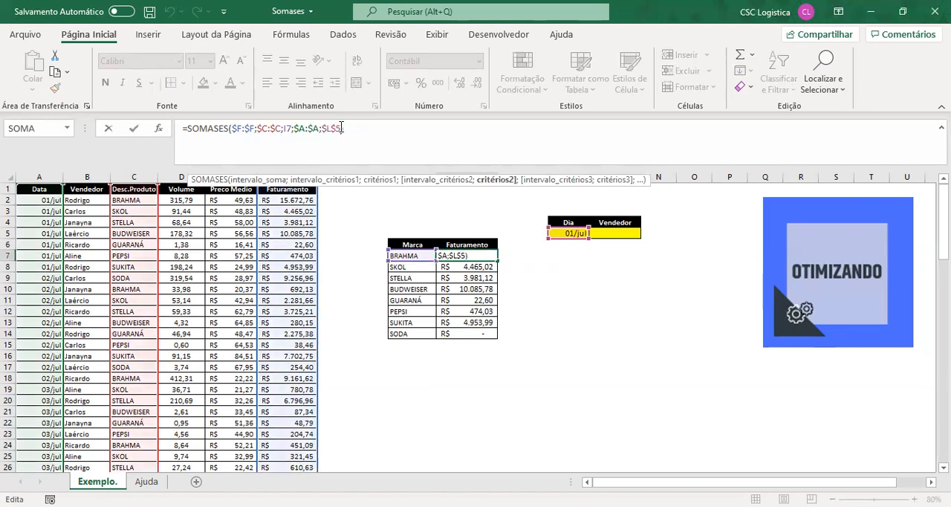
type(";")
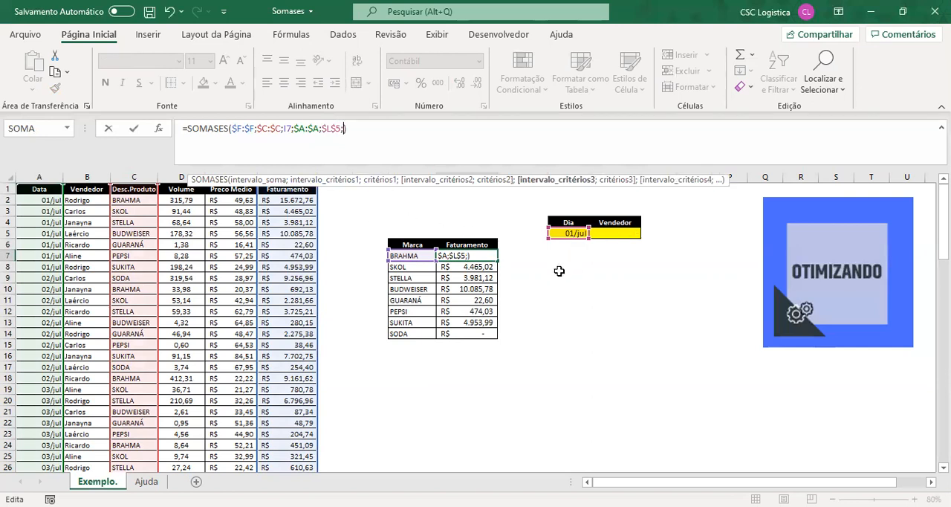
left_click(88, 176)
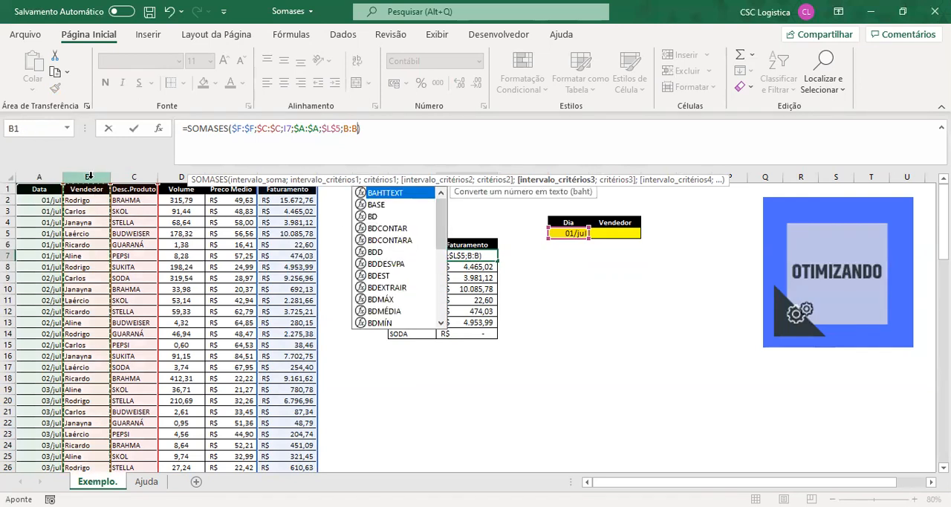
key("F4")
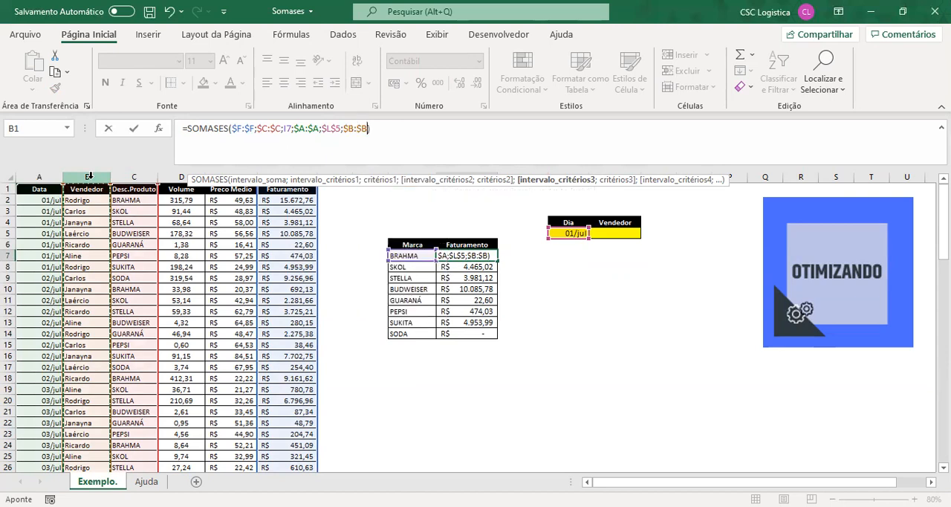
type(";")
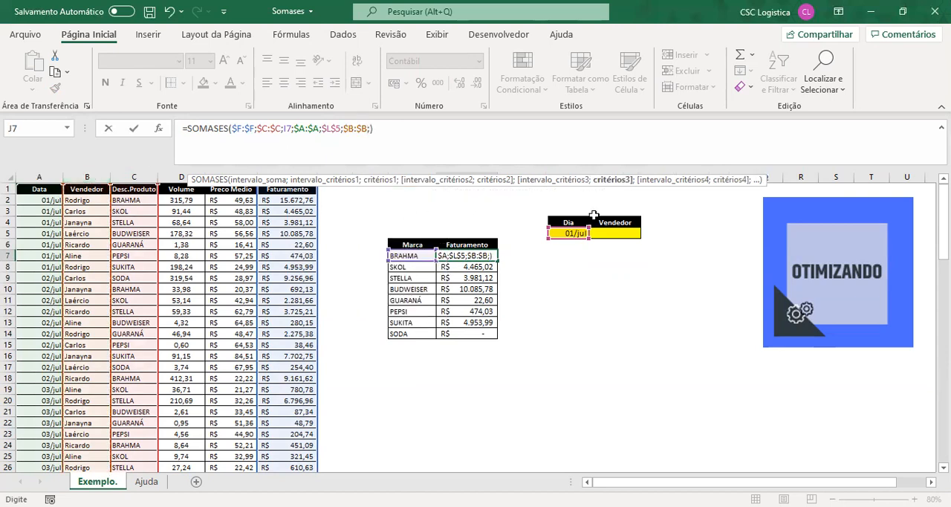
left_click(628, 233)
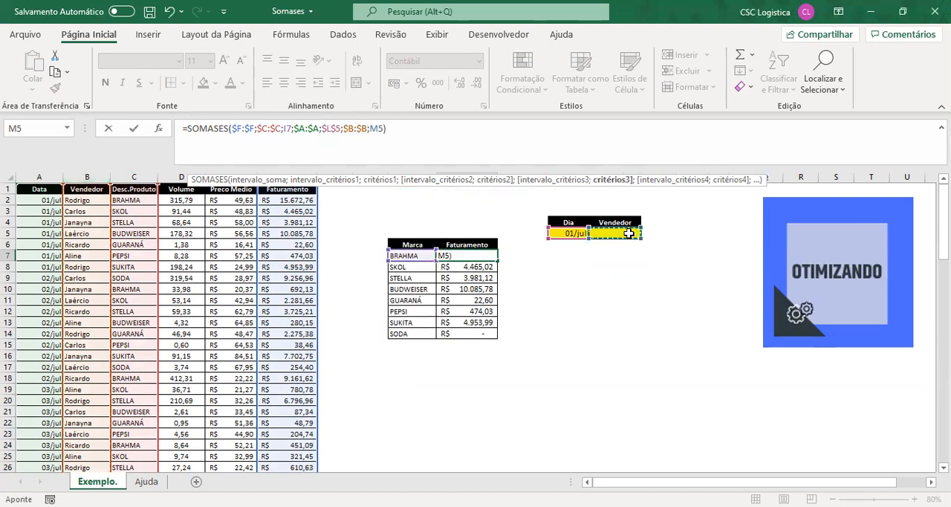
key("F4")
key("Return")
key("Up")
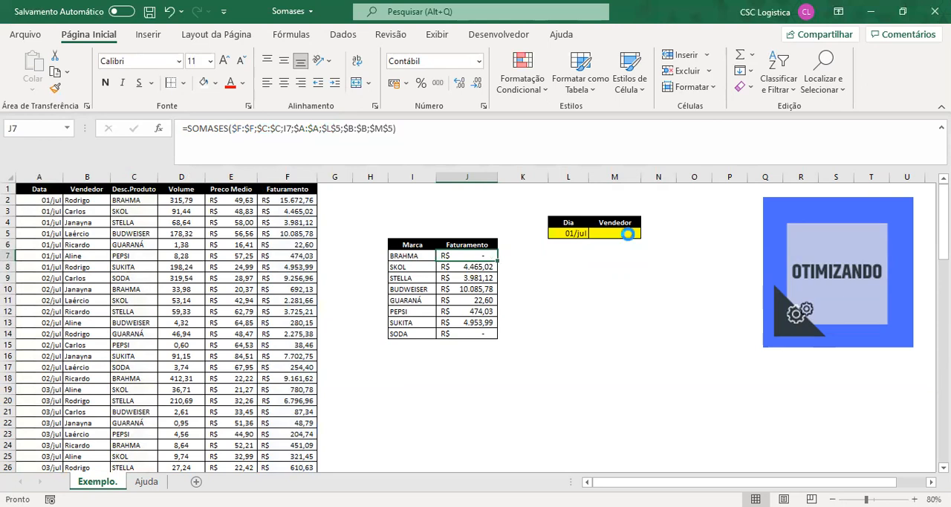
- Copy the three-criteria SOMASES formula from J7 down to J14 for all brands
key("ctrl+c")
key("ctrl+shift+Down")
key("ctrl+v")
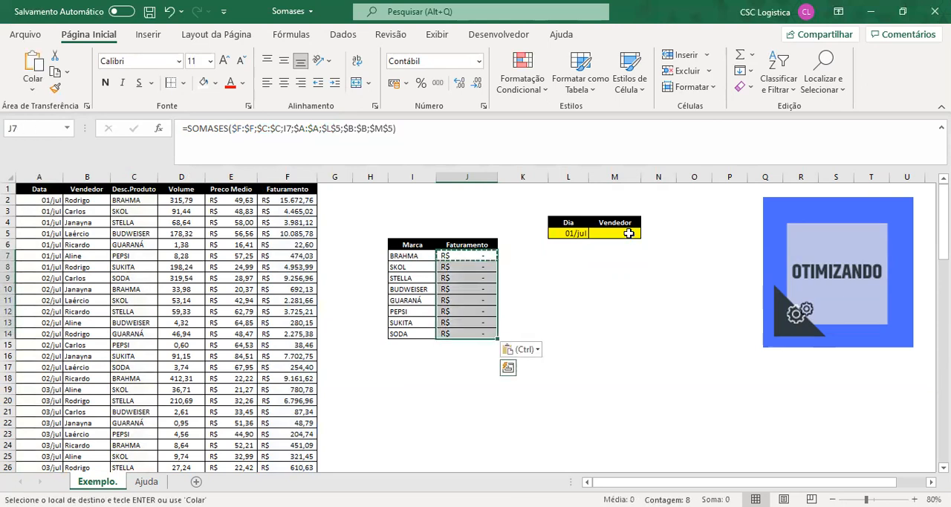
key("Up")
key("Down")
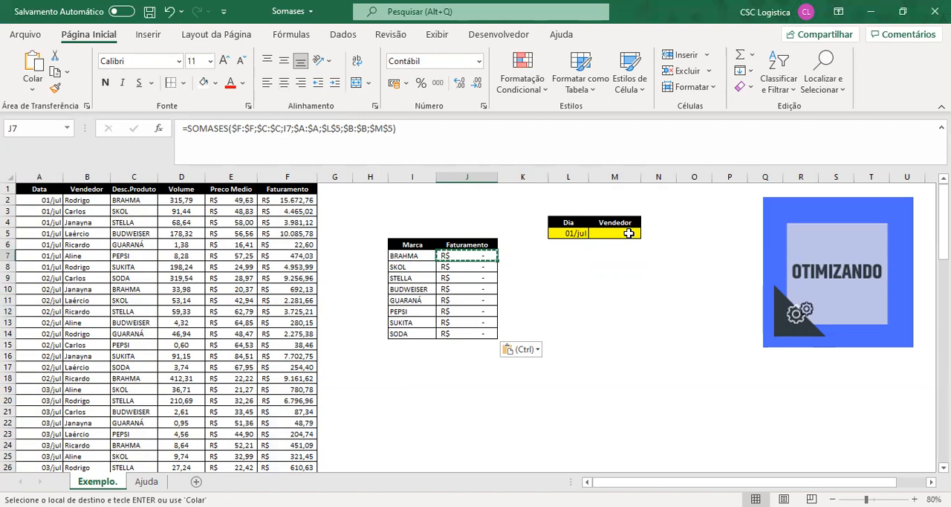
- Enter the salesperson's name listed in B3 into the Vendedor cell M5
left_click(628, 233)
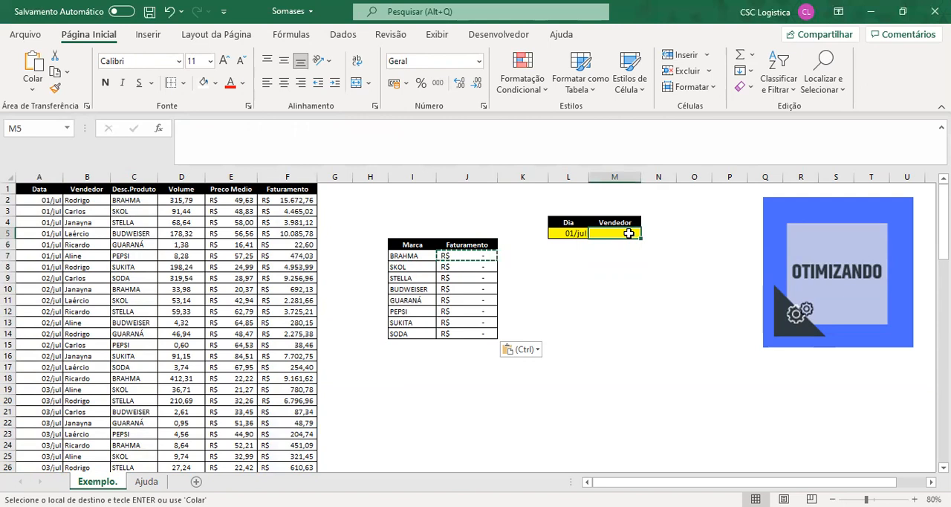
type("Carlos")
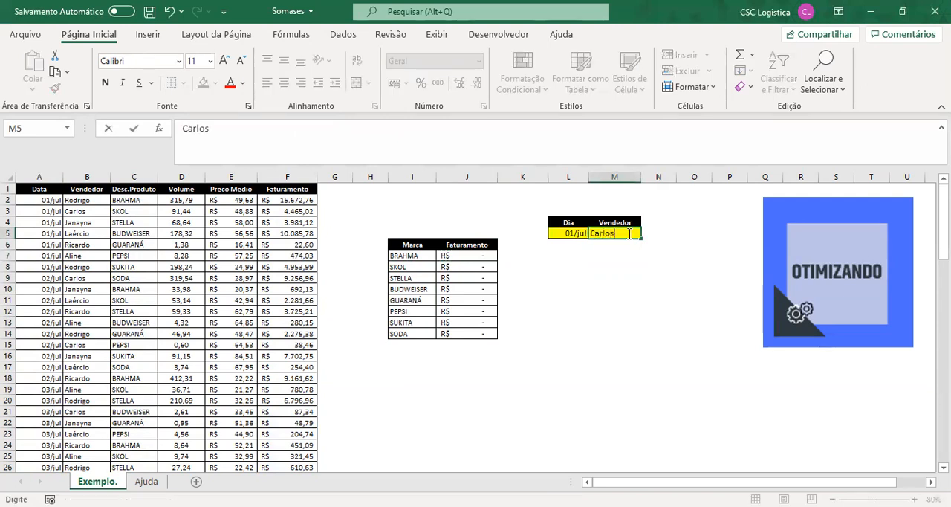
key("Return")
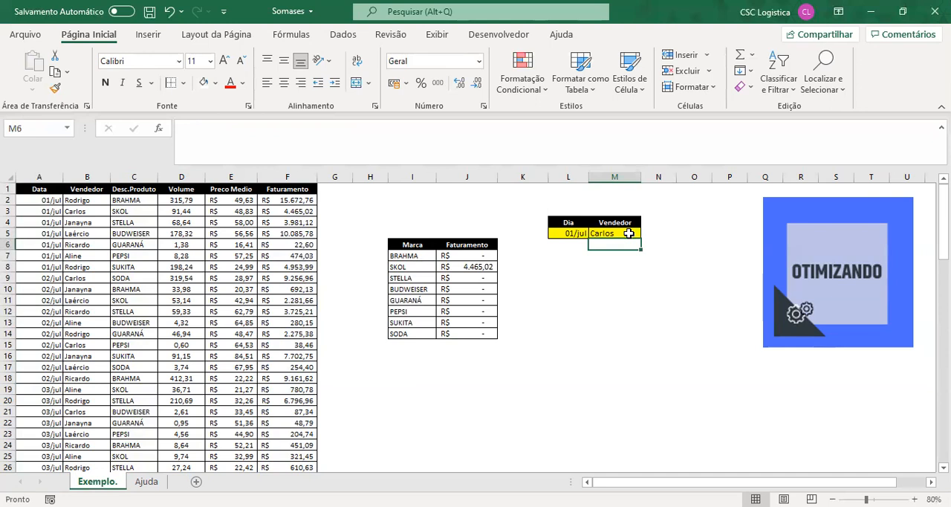
- Change the date in the Dia cell L5 to 02/07
left_click(572, 232)
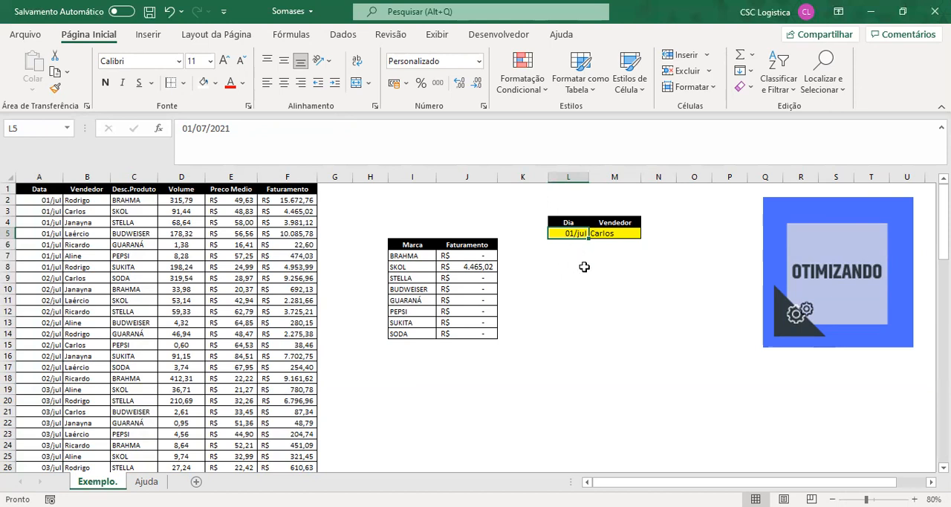
type("02/07")
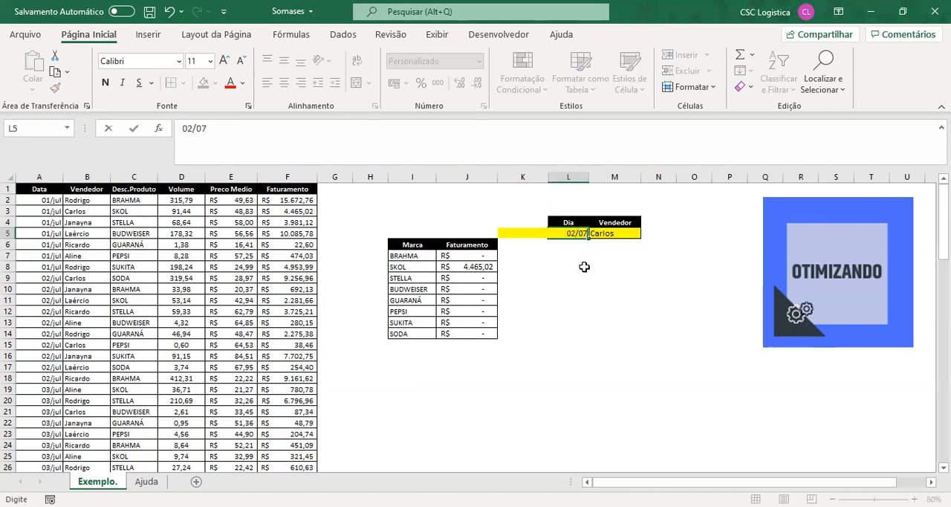
key("Return")
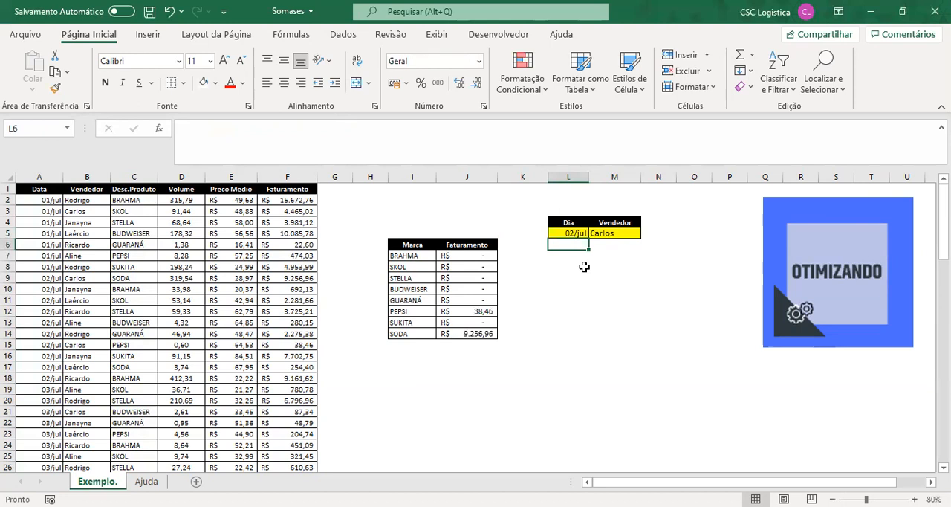
- Set the date in the Dia cell L5 back to 01/07
key("Up")
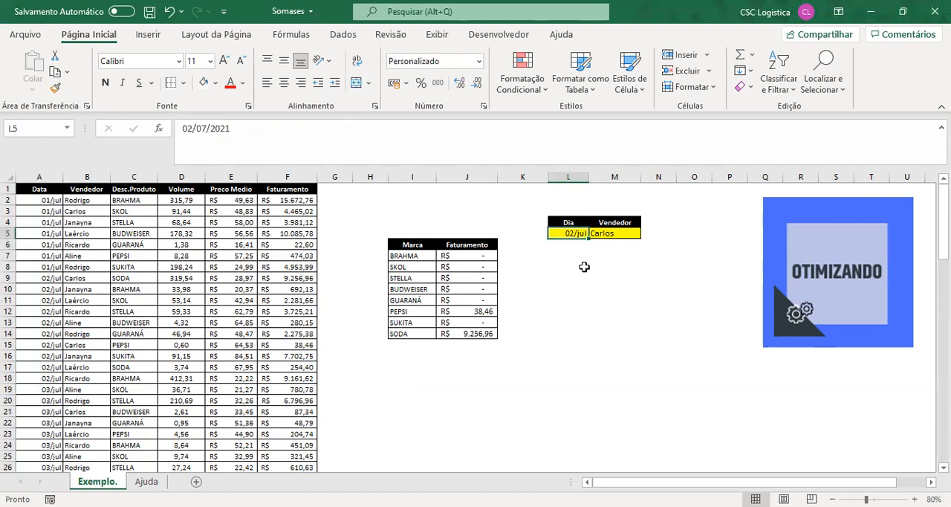
type("01")
type("/07")
key("Return")
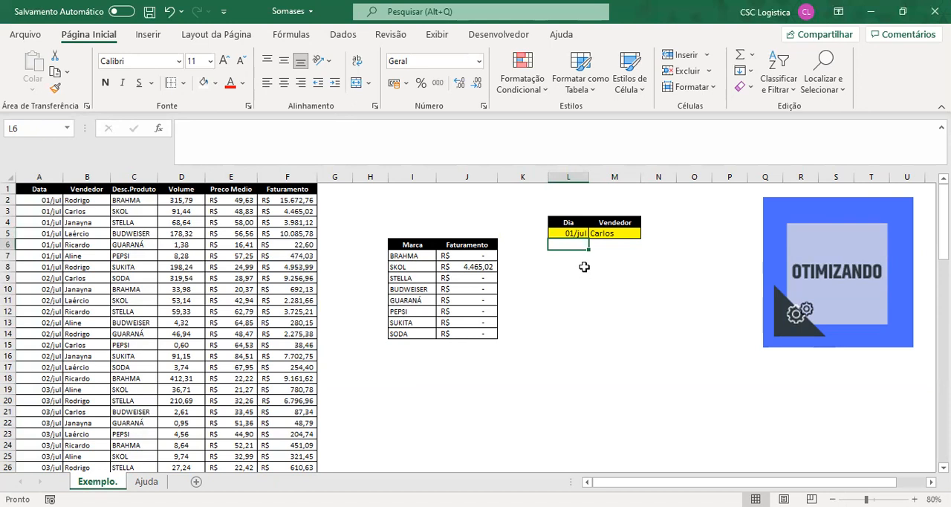
- Clear the contents of the Dia cell L5 and the Vendedor cell M5
key("Up")
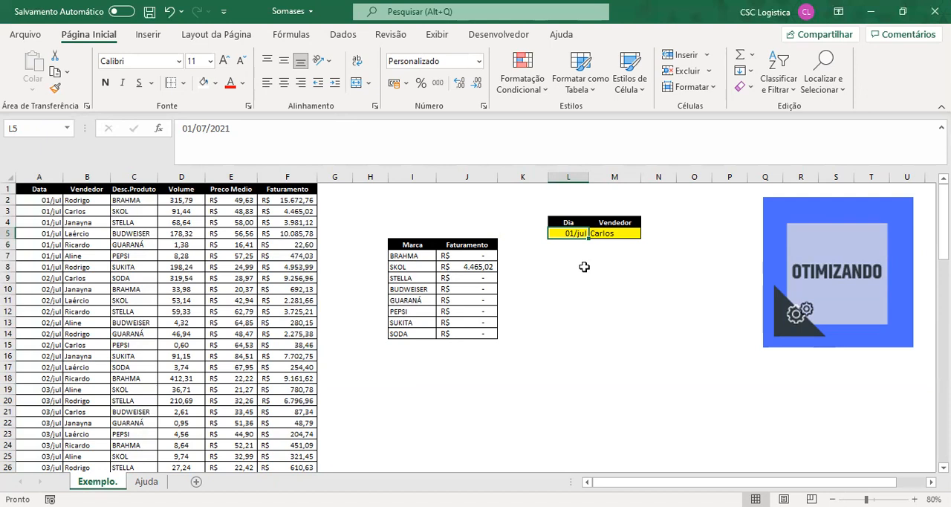
key("Delete")
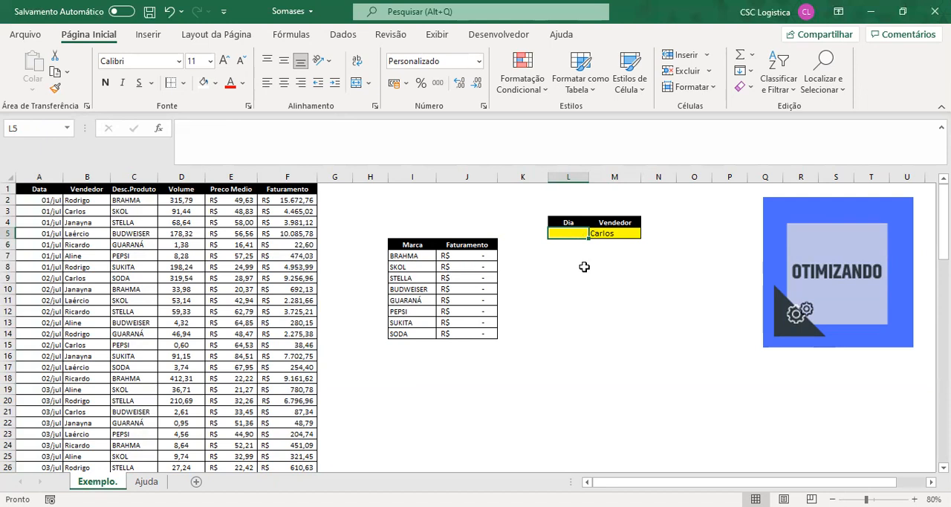
key("Right")
key("Delete")
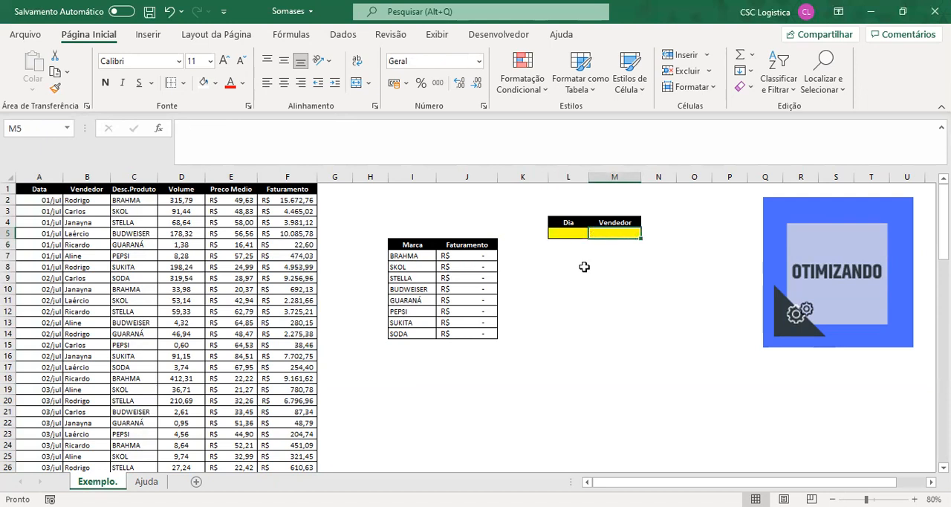
key("Left")
key("Left")
key("Left")
key("Right")
key("Right")
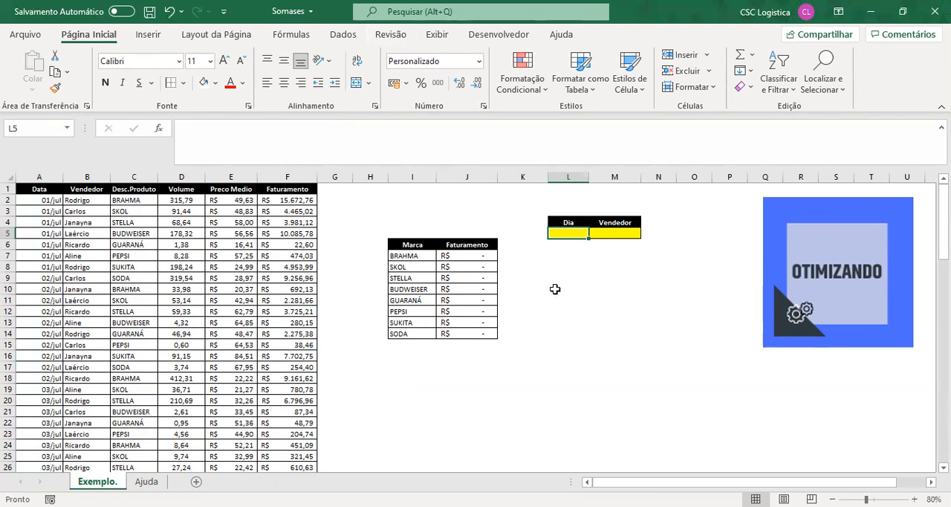
- Open data validation for the Dia cell L5 and set the allowed values to Lista
left_click(339, 36)
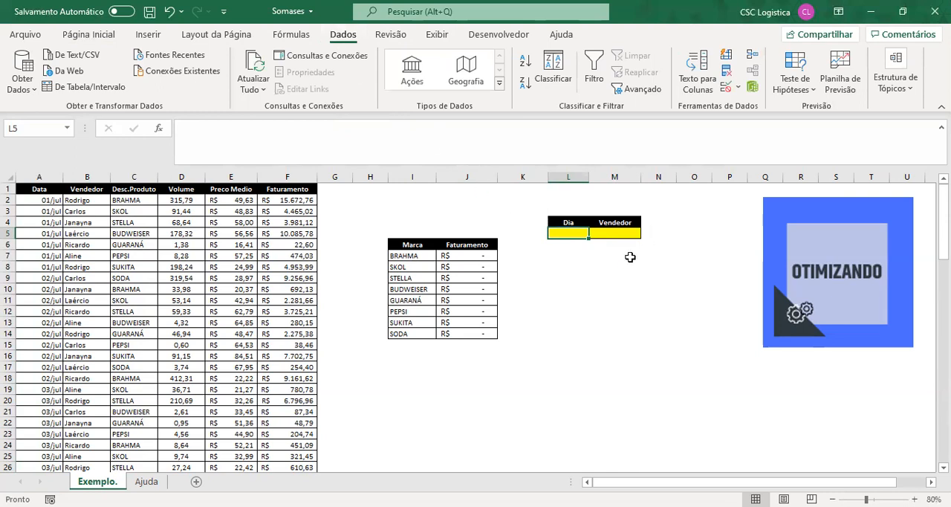
left_click(568, 251)
left_click(570, 234)
left_click(82, 36)
left_click(343, 38)
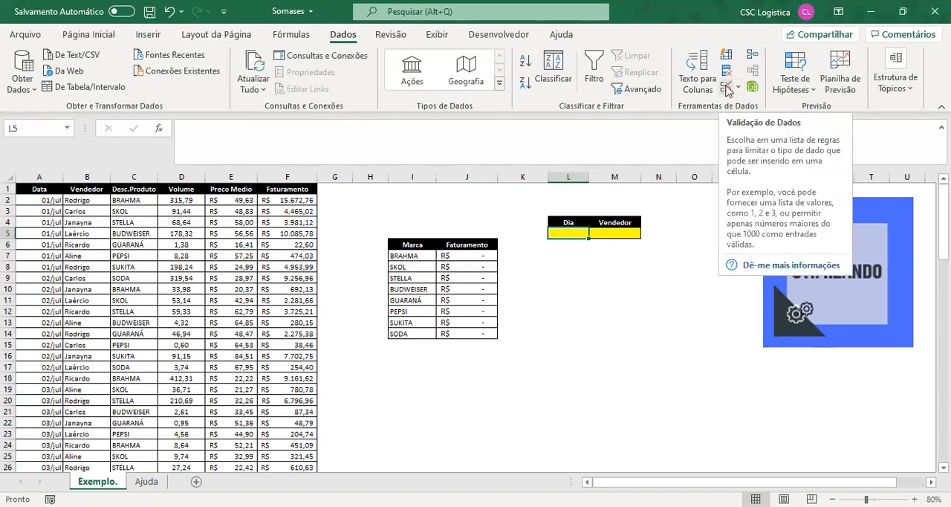
left_click(726, 89)
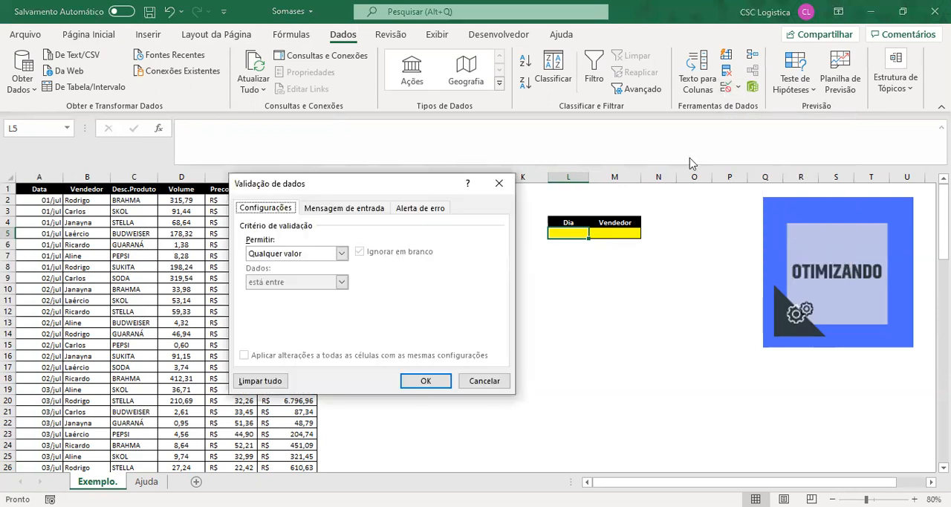
left_click(282, 256)
left_click(308, 293)
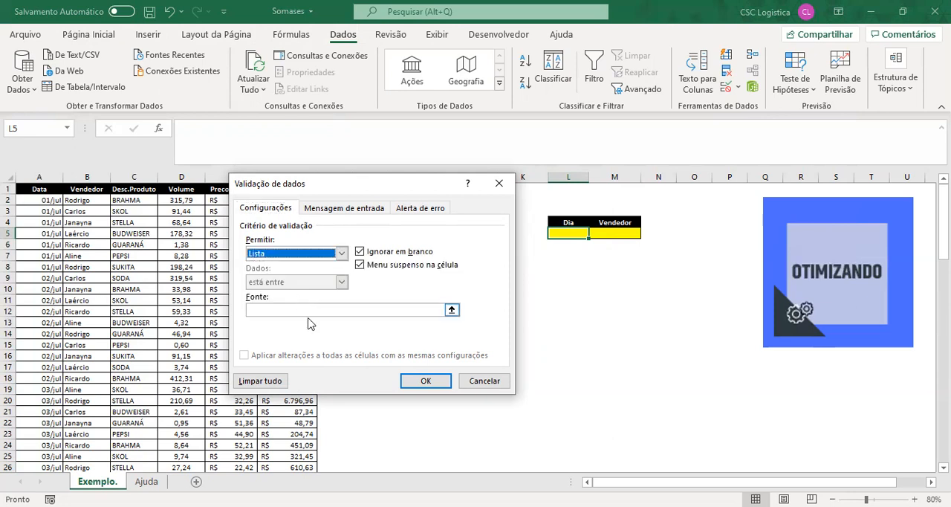
- Set the list source of the Dia cell's validation to =Ajuda!$A$1:$A$31 and apply it
left_click(302, 310)
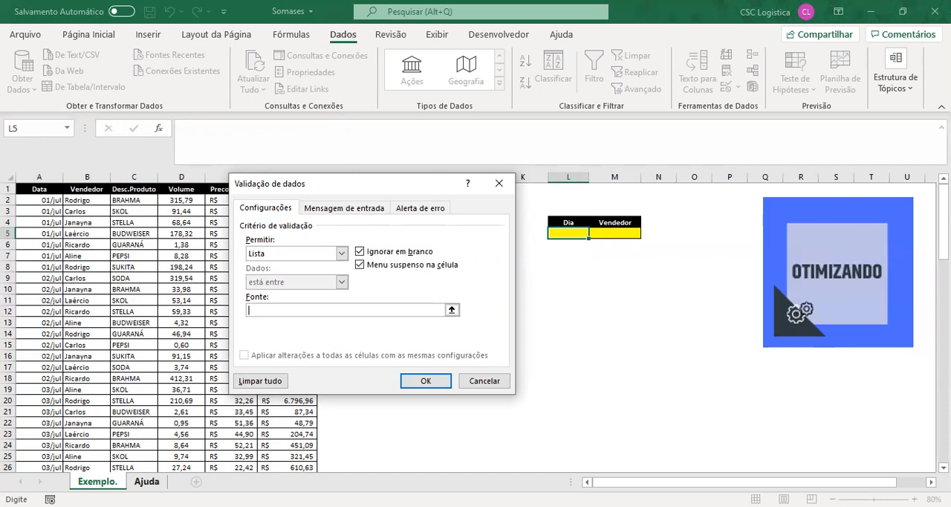
left_click(146, 480)
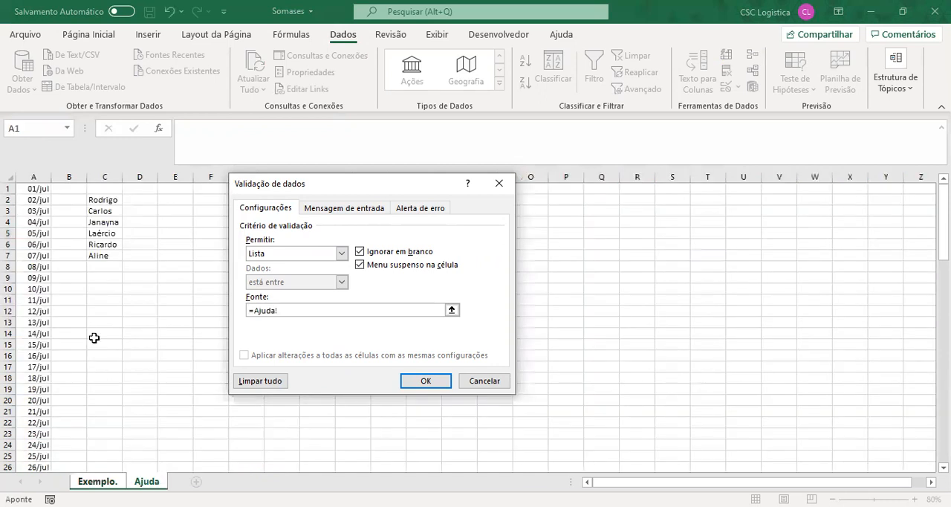
left_click(34, 189)
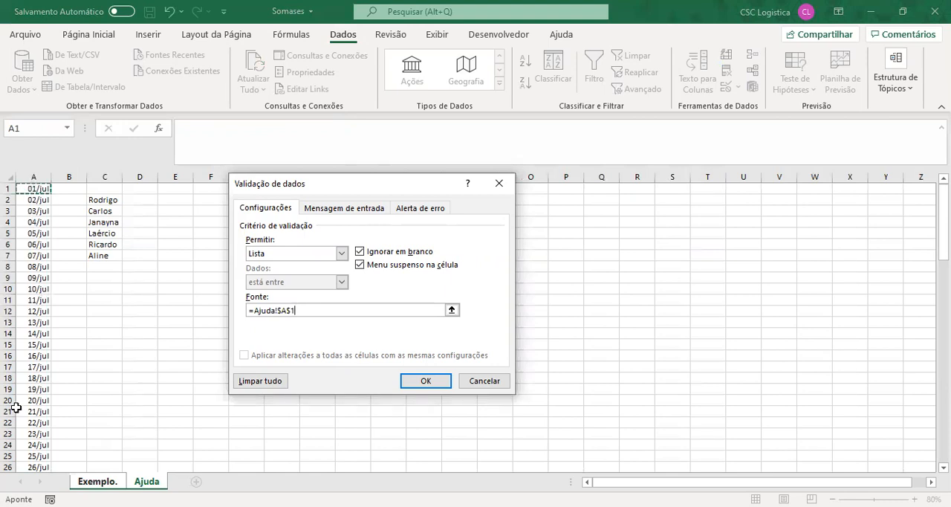
key("ctrl+shift+Down")
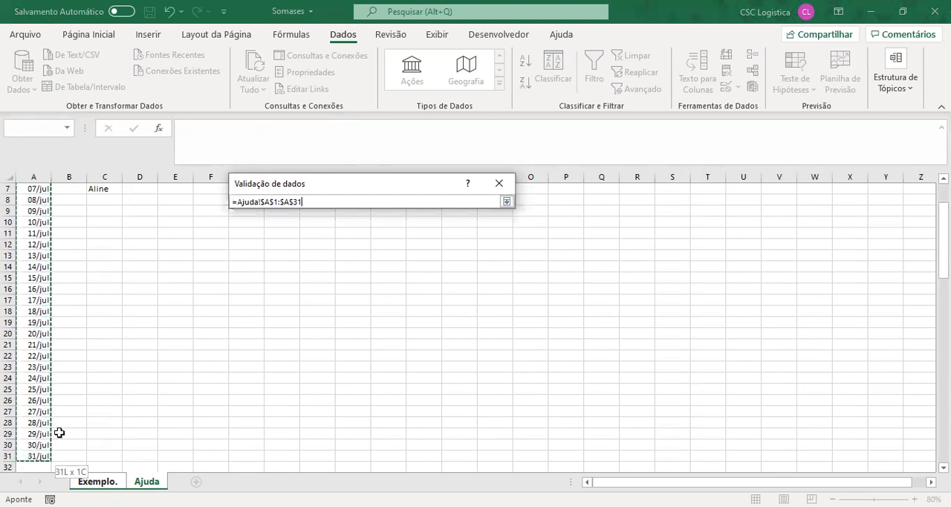
key("Return")
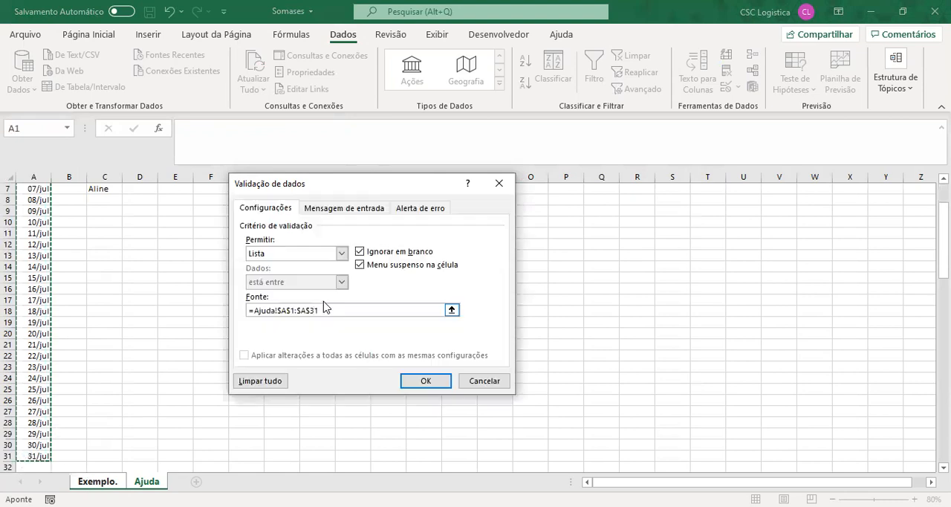
left_click(424, 381)
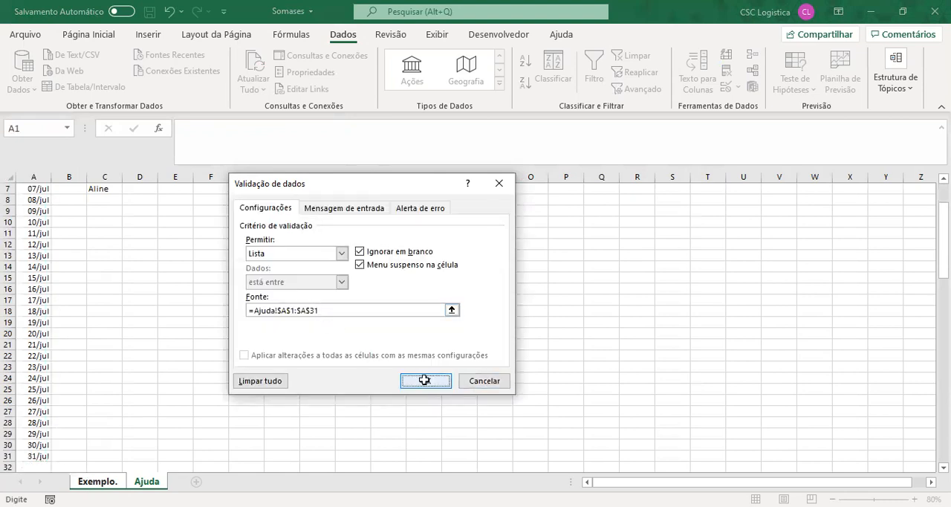
- Test the dropdown list in the Dia cell L5 by choosing dates from it, ending on 04/jul
left_click(571, 254)
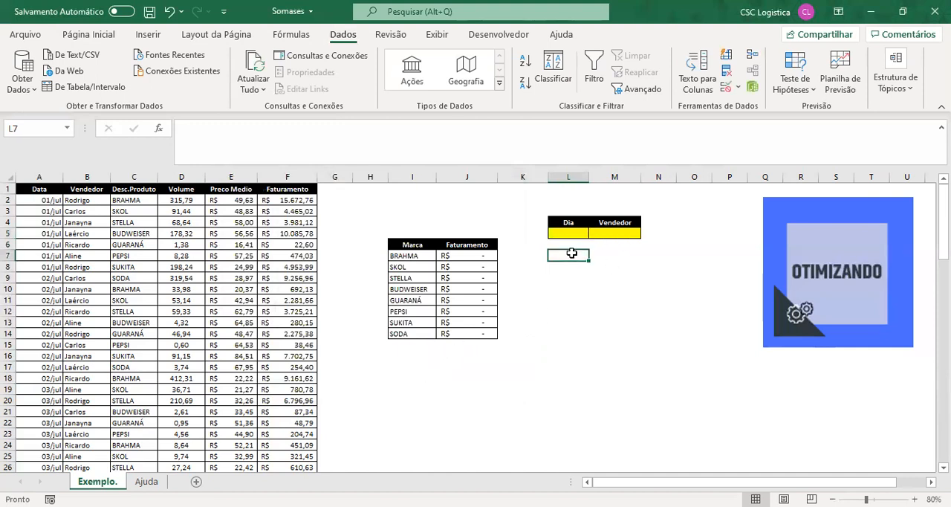
left_click(572, 233)
left_click(592, 234)
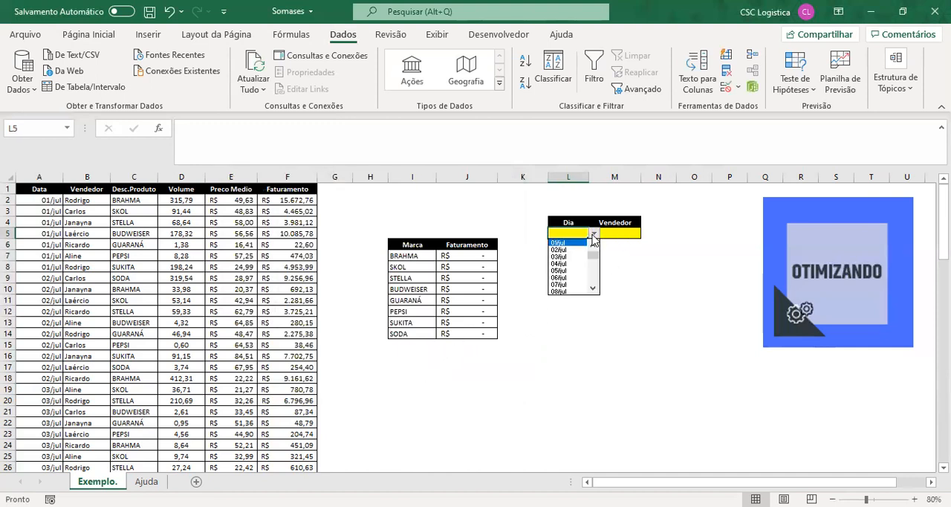
mouse_move(593, 253)
left_mouse_down()
mouse_move(595, 286)
mouse_move(594, 251)
left_mouse_up()
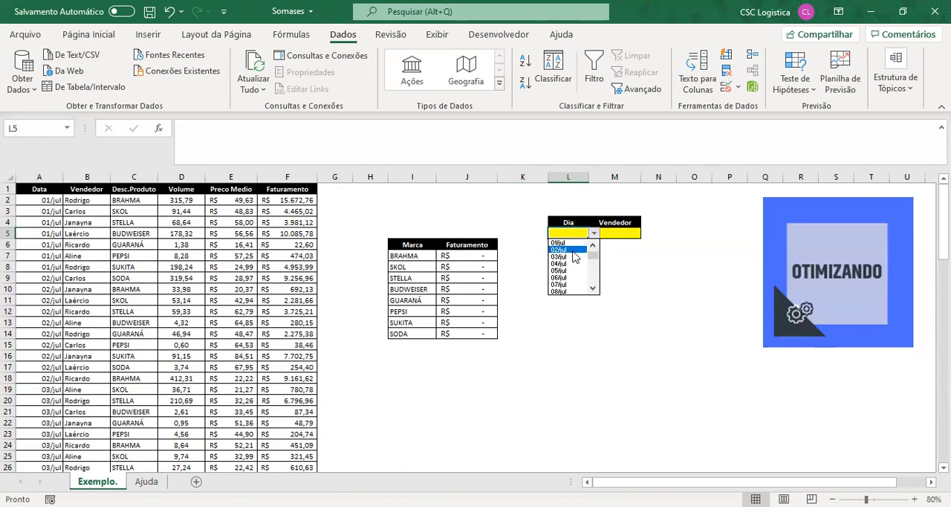
left_click(578, 250)
left_click(593, 233)
left_click(577, 257)
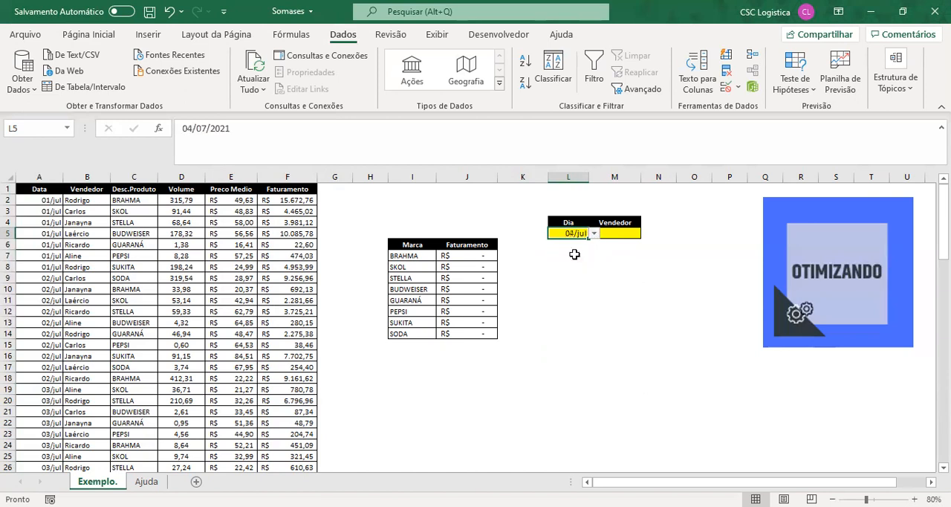
- Clear the test date from the Dia cell L5
left_click(598, 234)
left_click(570, 236)
left_click(594, 234)
left_click(568, 238)
key("Delete")
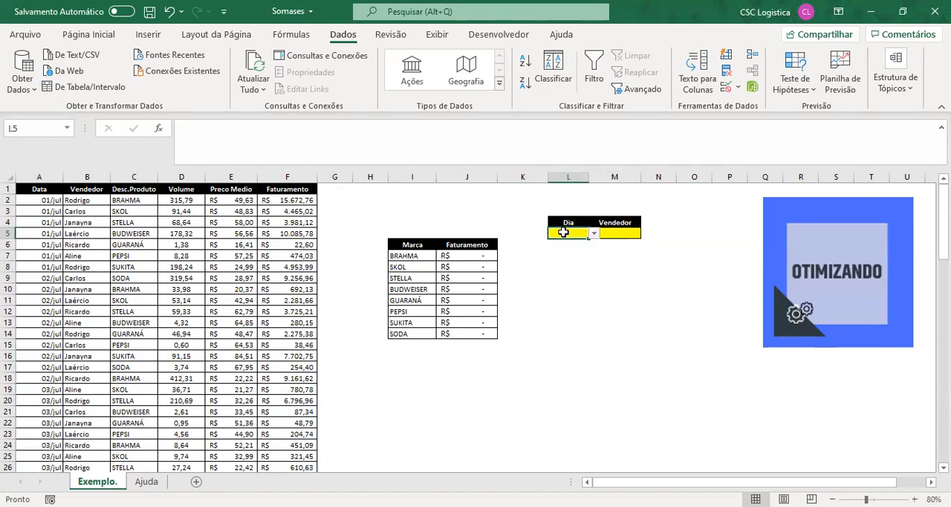
- Add Lista data validation to the Vendedor cell M5 with the source =Ajuda!$C$2:$C$7
left_click(616, 235)
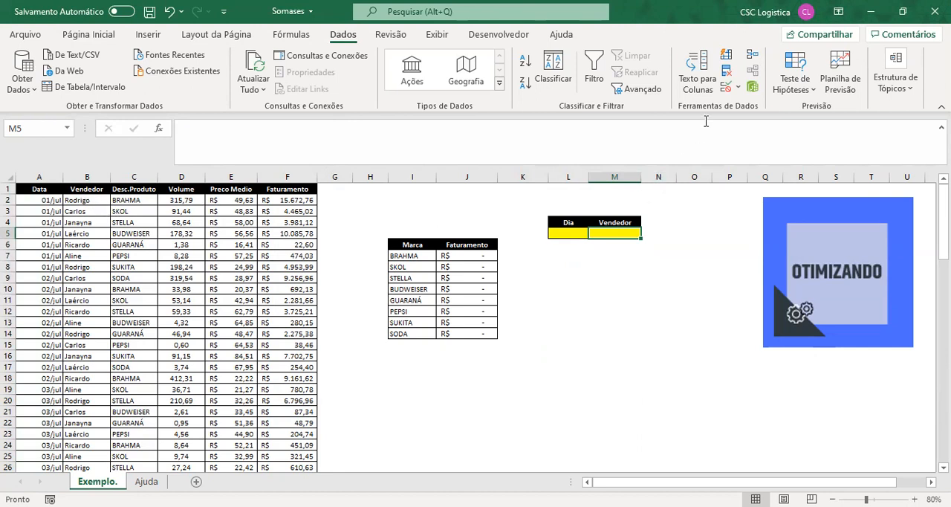
left_click(725, 86)
left_click(305, 254)
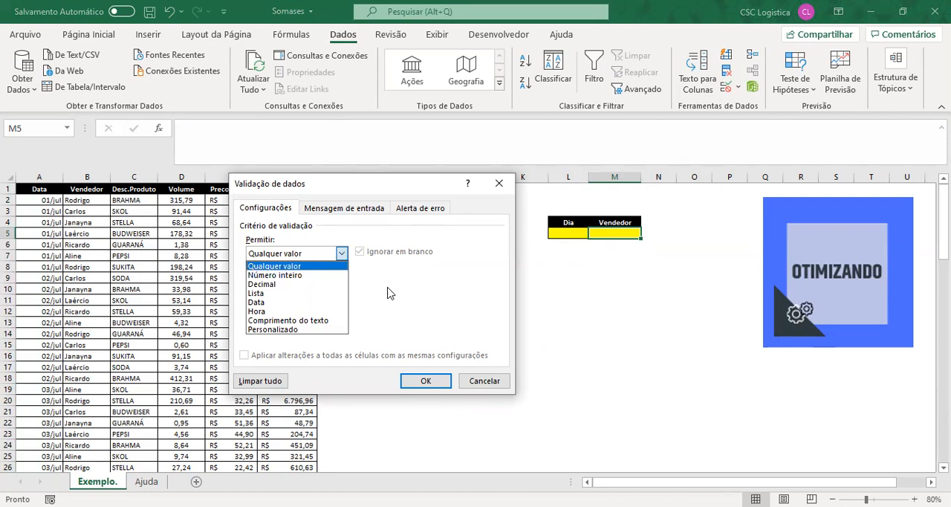
left_click(297, 293)
left_click(311, 311)
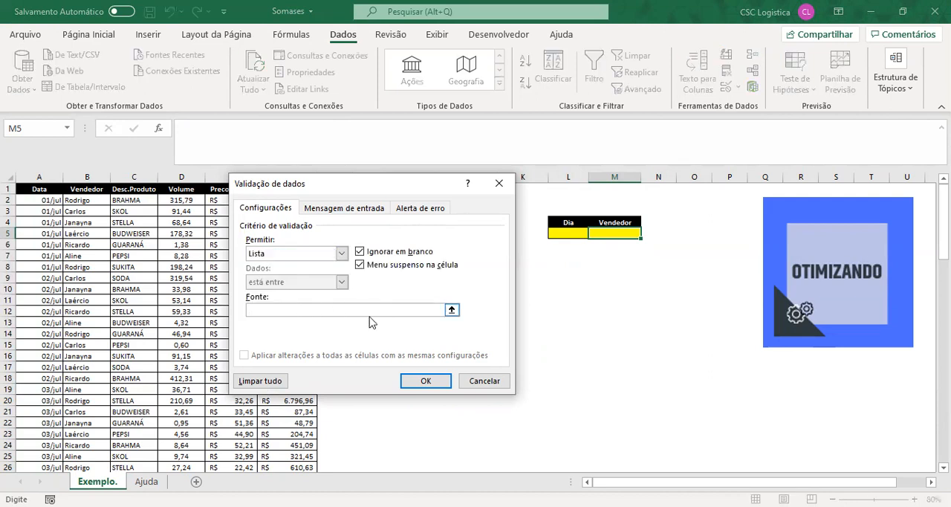
left_click(147, 481)
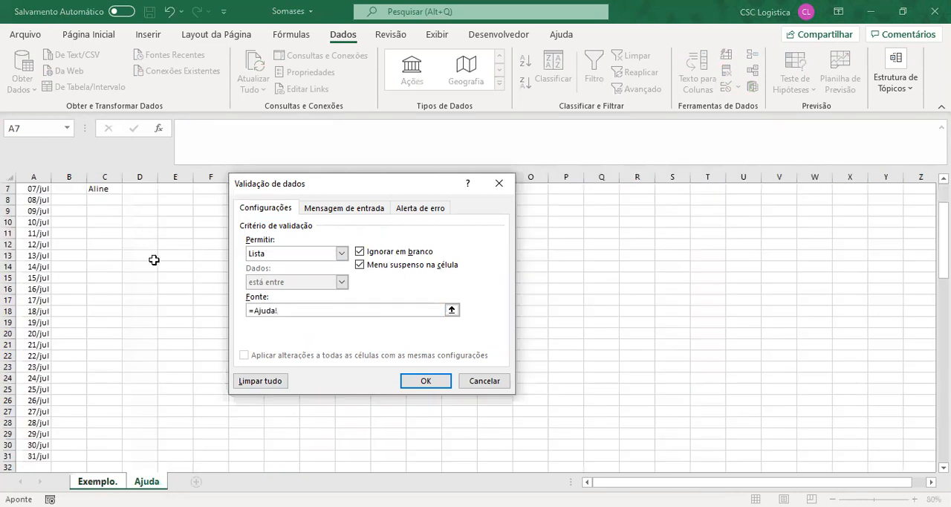
scroll(154, 259, "up", 2)
left_click(106, 201)
left_click_drag(107, 200, 108, 255)
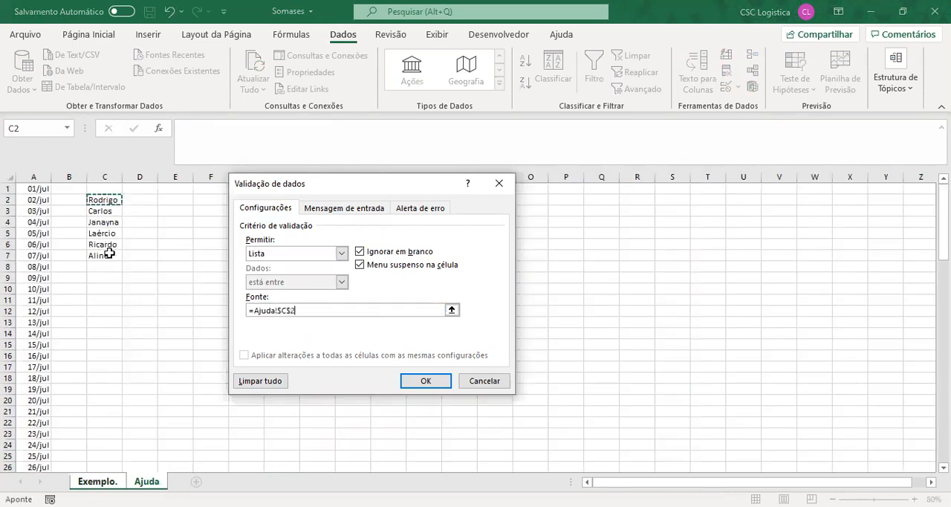
left_click(425, 382)
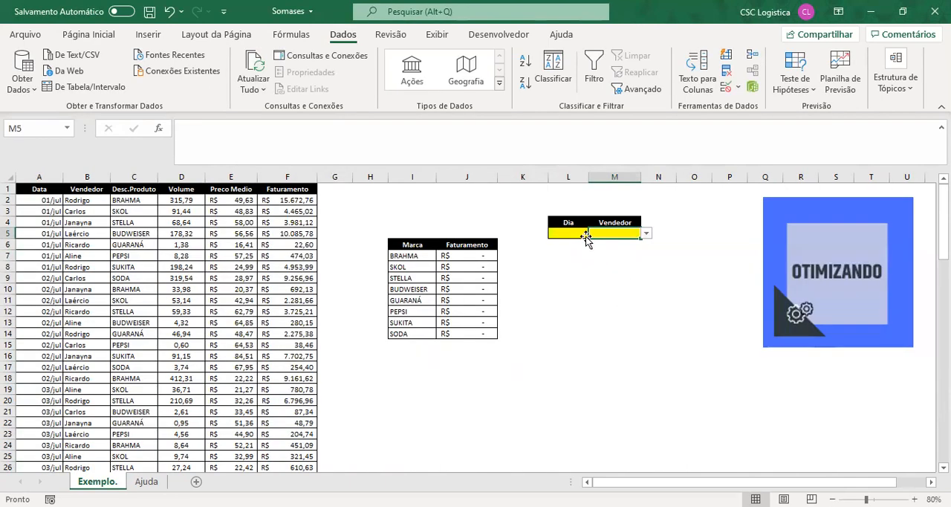
- Choose 05/jul from the Dia dropdown in L5 and the third seller from the Vendedor dropdown in M5
left_click(595, 235)
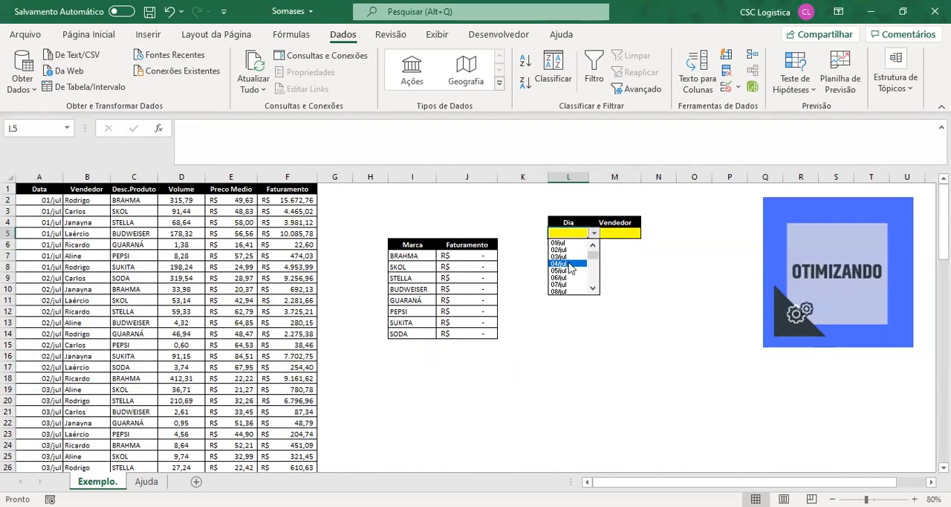
left_click(569, 265)
left_click(624, 235)
left_click(646, 234)
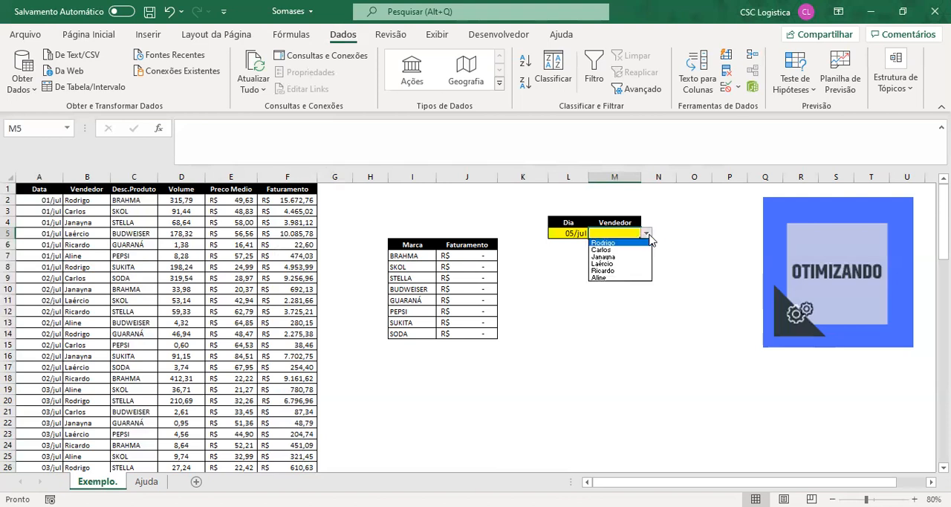
left_click(626, 257)
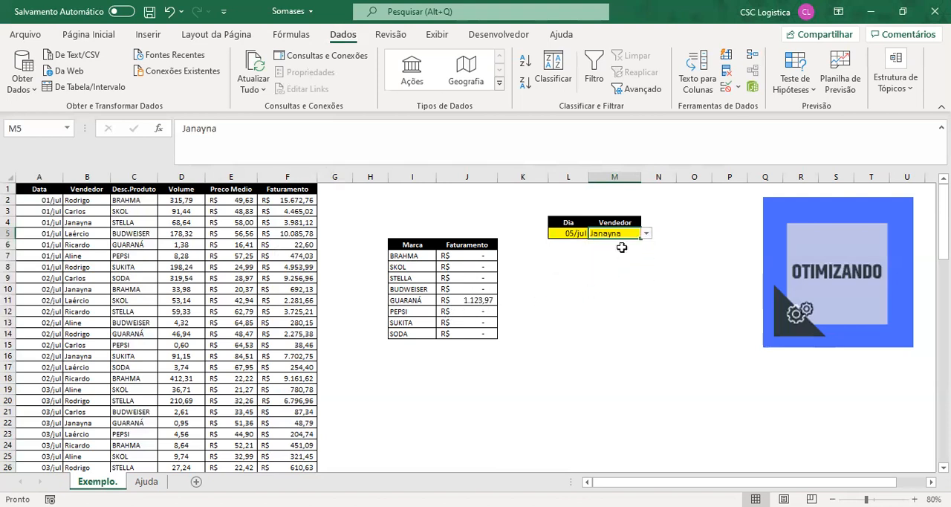
- Switch the Vendedor cell M5 to the last seller in its dropdown list, and finally to the first one
left_click(645, 233)
left_click(633, 278)
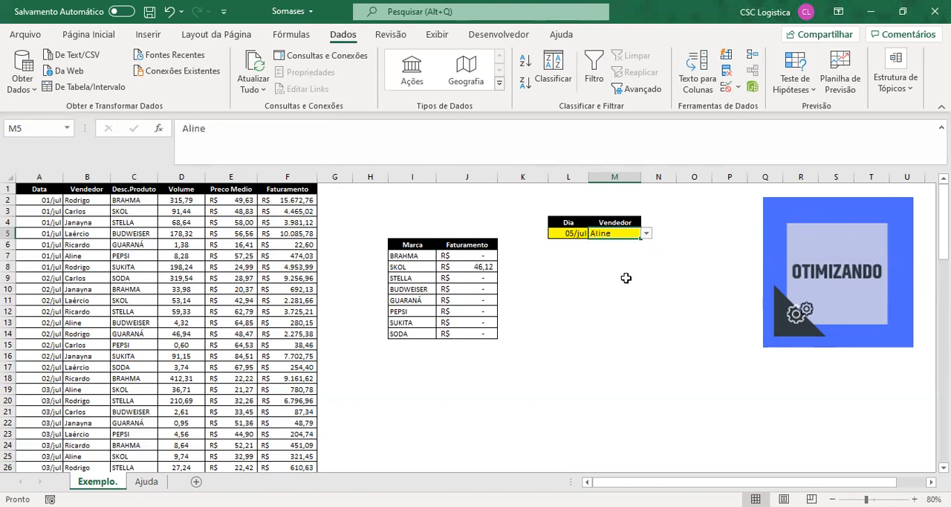
left_click(646, 234)
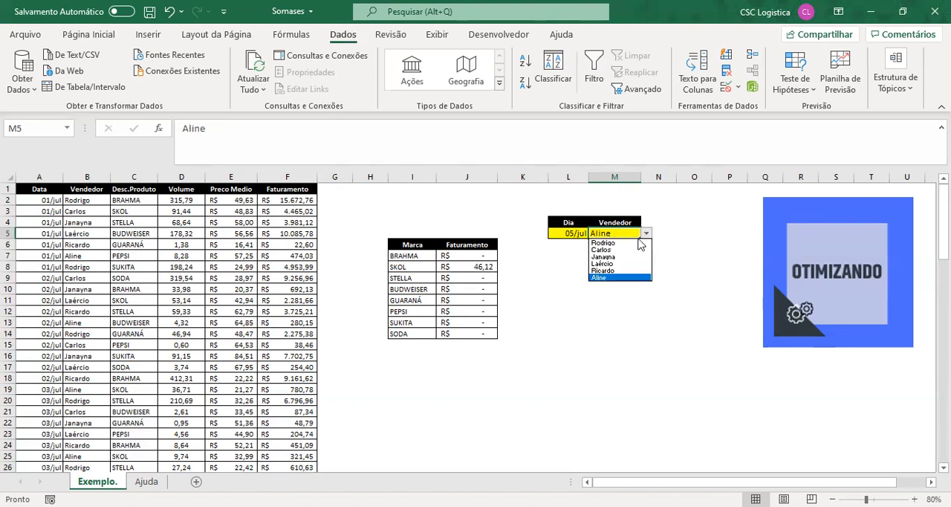
left_click(615, 242)
- Change the date in the Dia cell L5 to 09/jul using its dropdown list
left_click(572, 233)
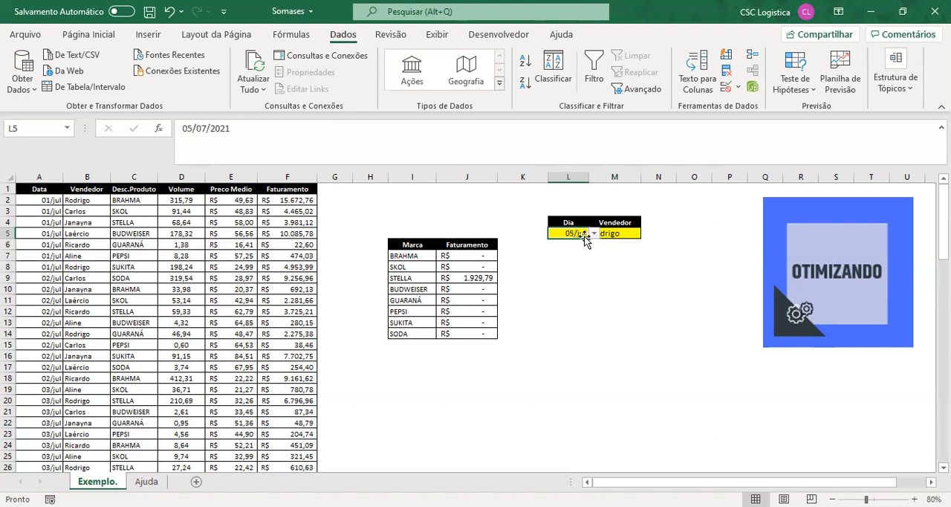
left_click(593, 233)
left_click(575, 271)
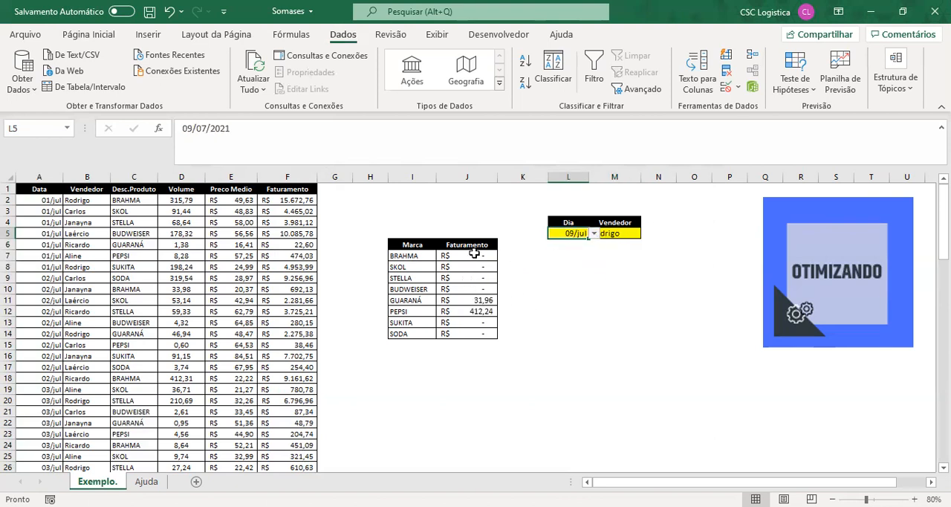
- Review the SOMASES formula in the SKOL Faturamento cell J8 and the Vendedor criterion in M5
left_click(480, 220)
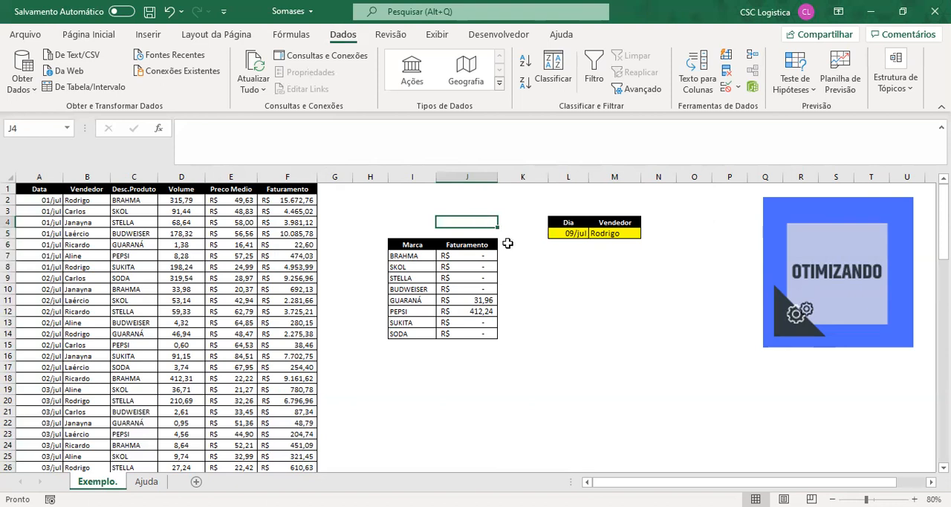
left_click(481, 265)
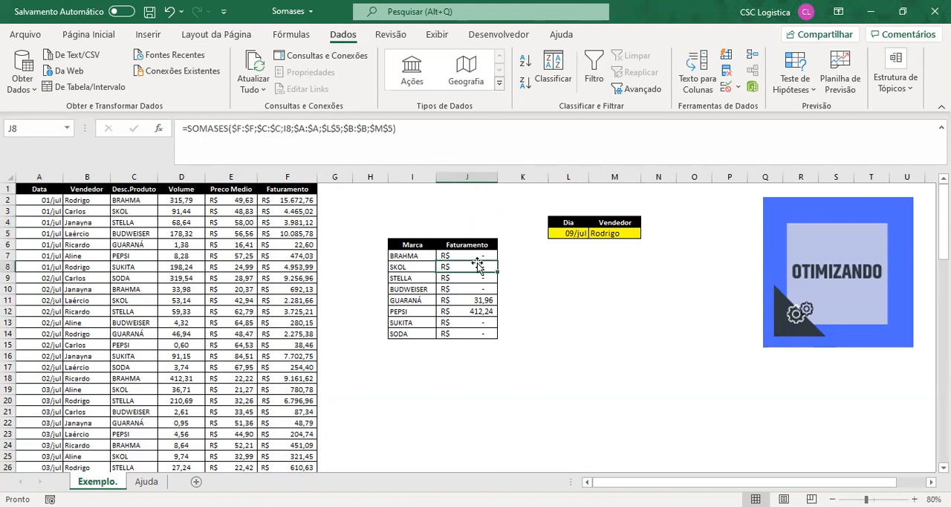
left_click(618, 233)
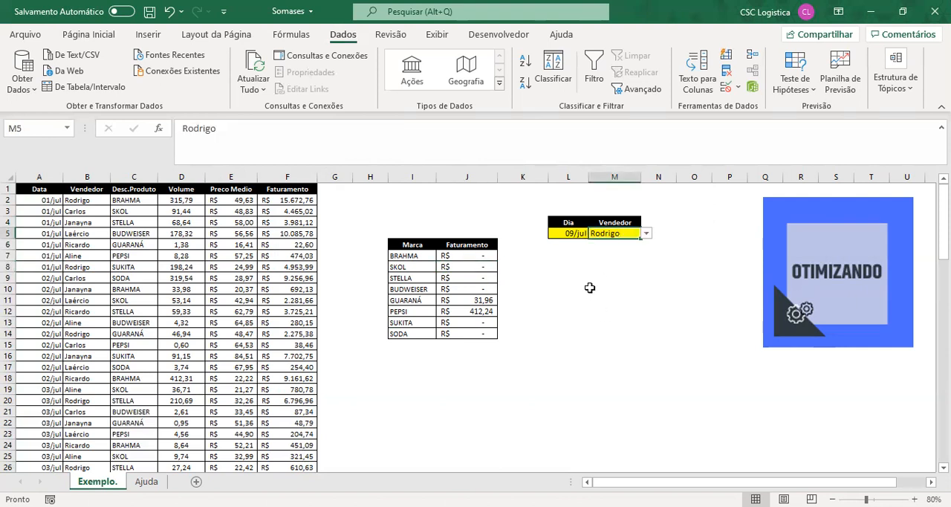